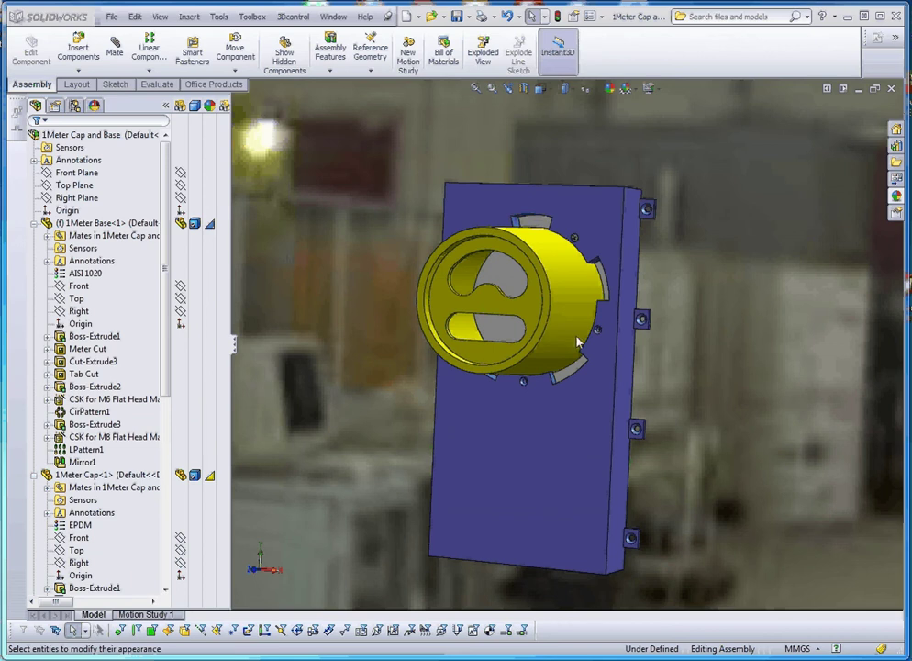
- Select the cap and bring up its context menu twice, dismissing it without choosing anything
click(569, 288)
right_click(571, 288)
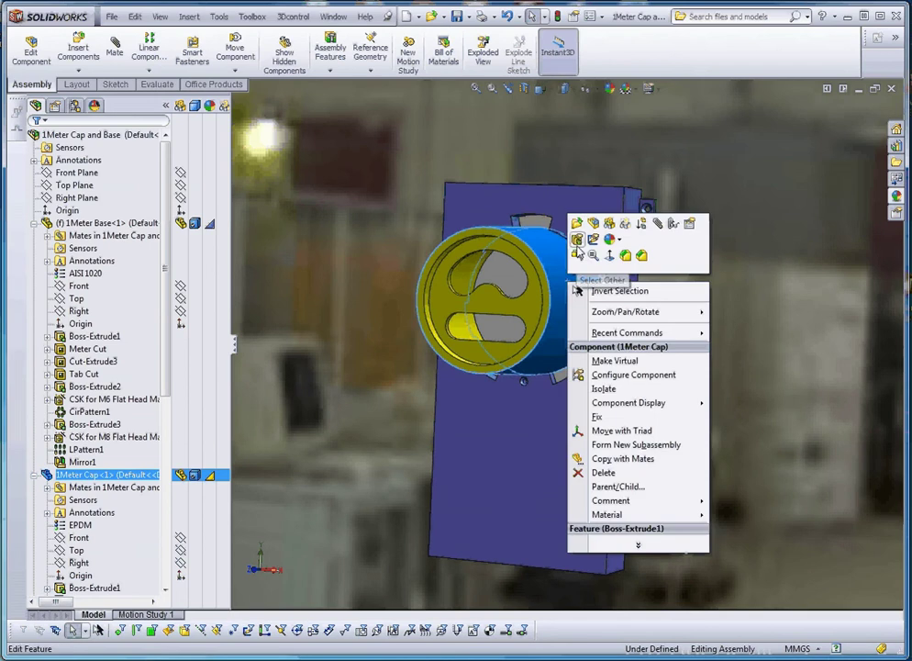
click(385, 373)
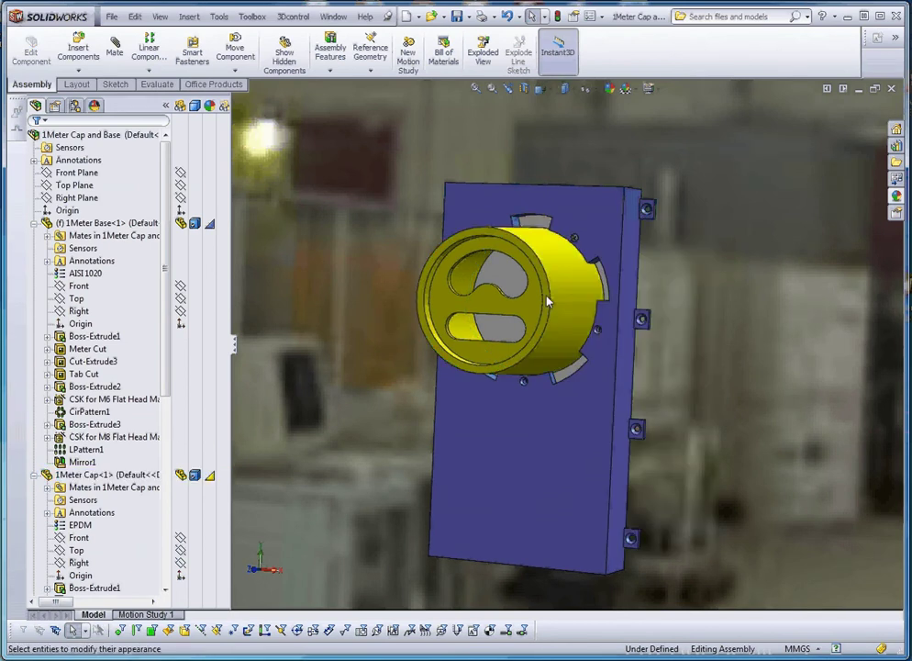
right_click(569, 279)
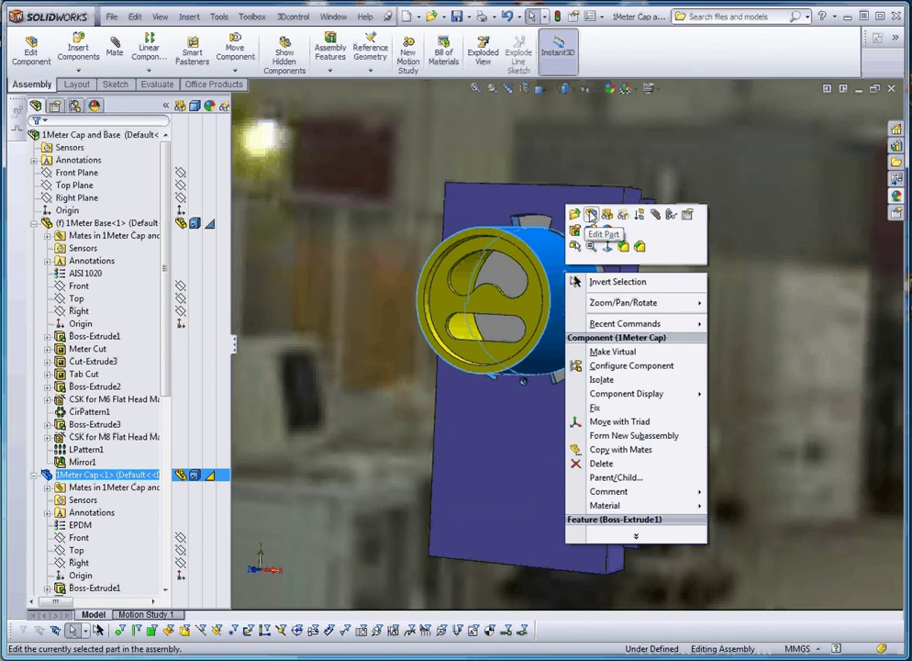
click(379, 312)
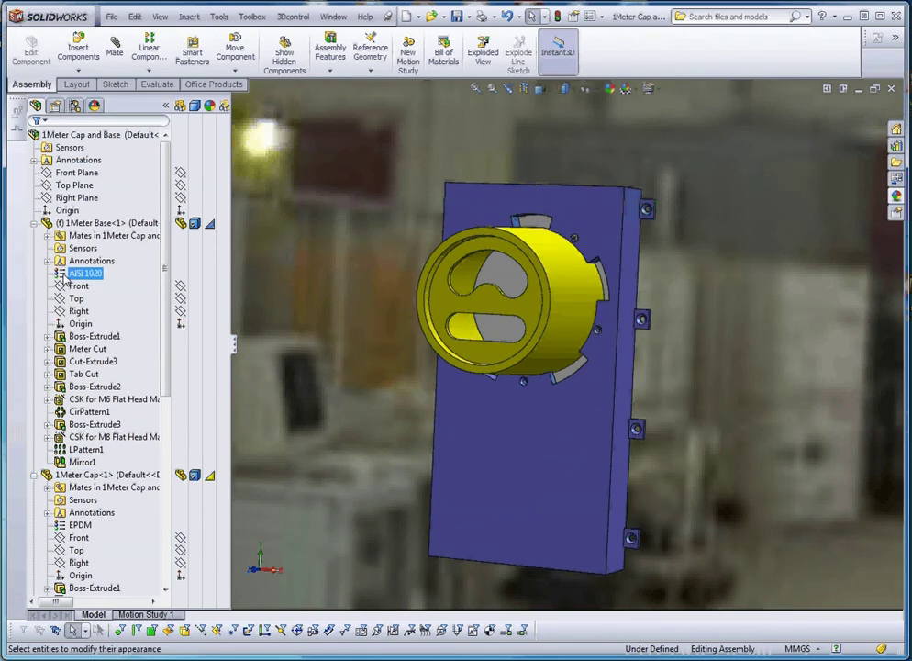
- Collapse the 1Meter Base, 1Meter Cap and oval head_am<3> nodes in the FeatureManager tree
click(34, 223)
click(34, 236)
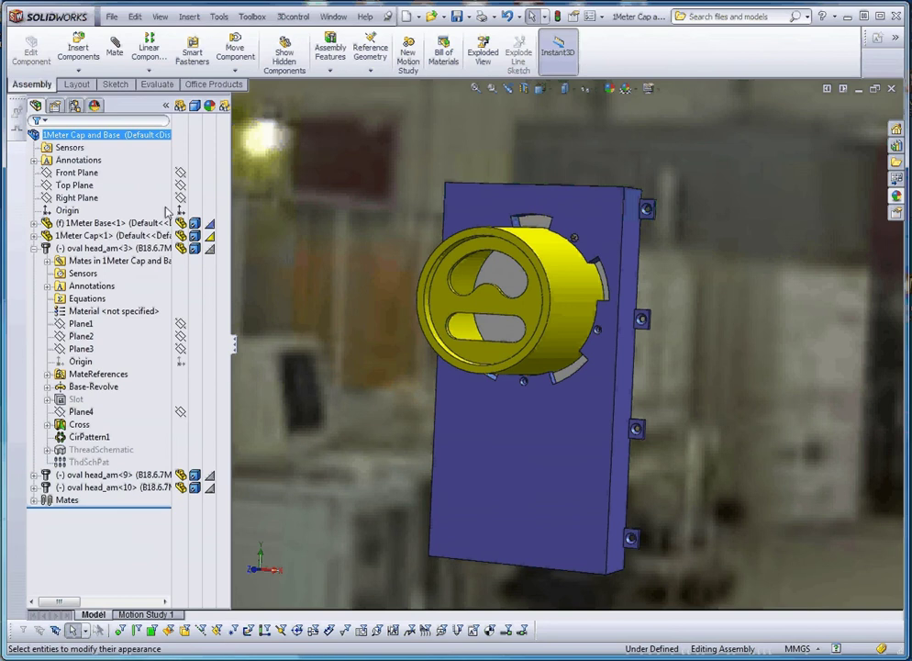
click(34, 249)
click(75, 182)
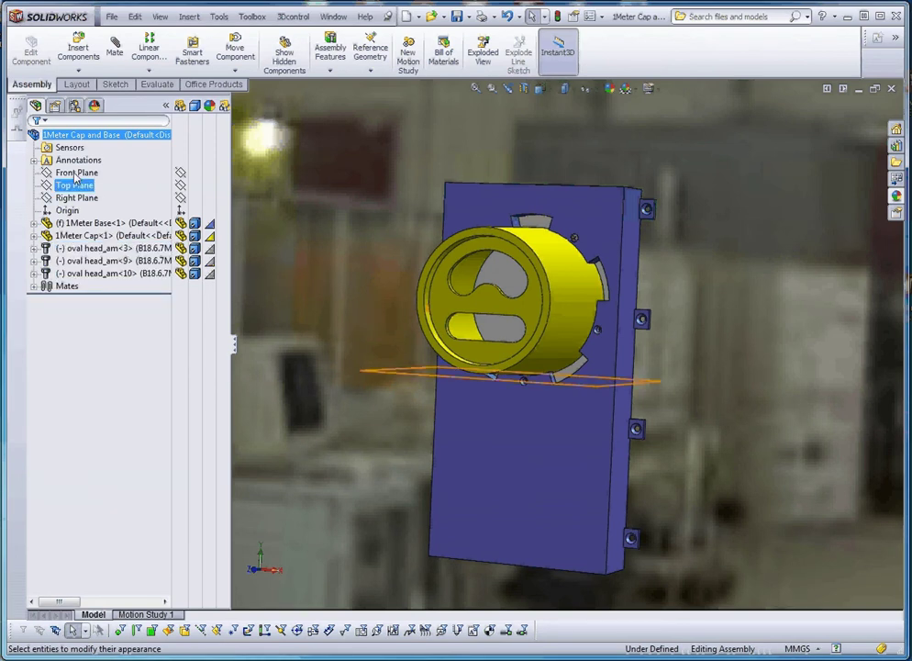
key(Escape)
click(78, 159)
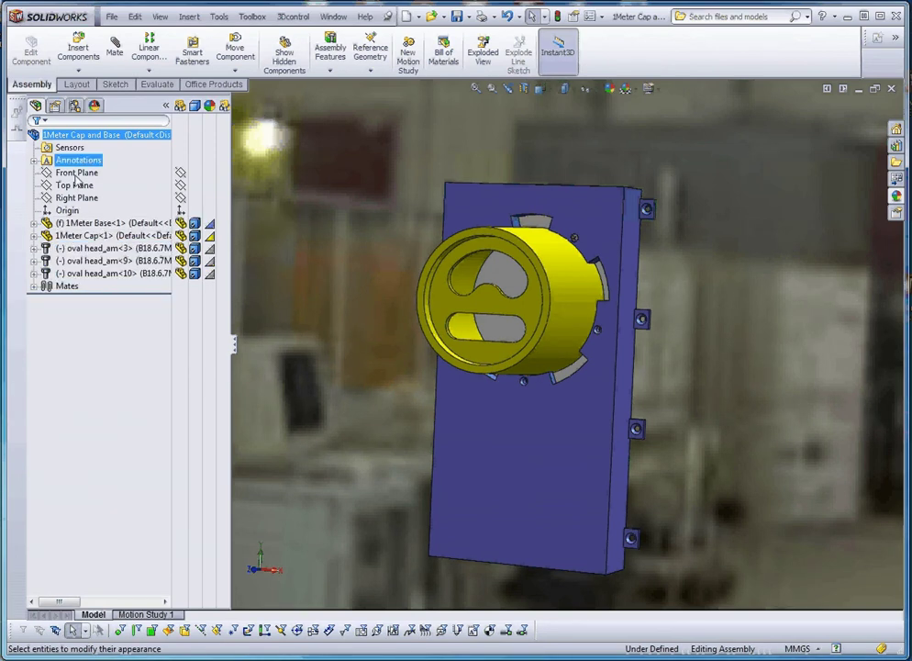
- Click through the base, the cap and the oval head_am<3>, <9> and <10> screws in the tree
click(93, 274)
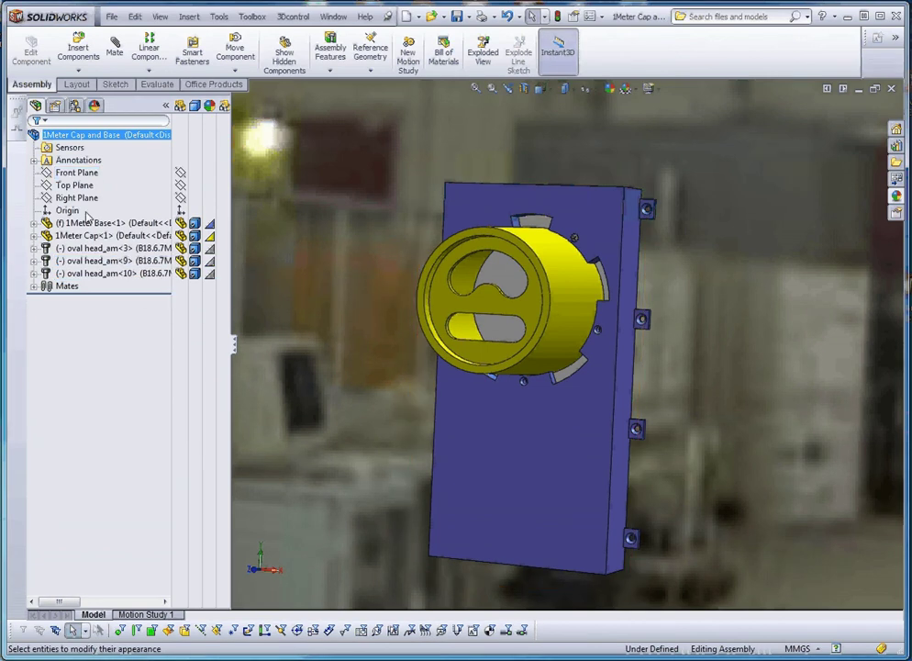
click(81, 250)
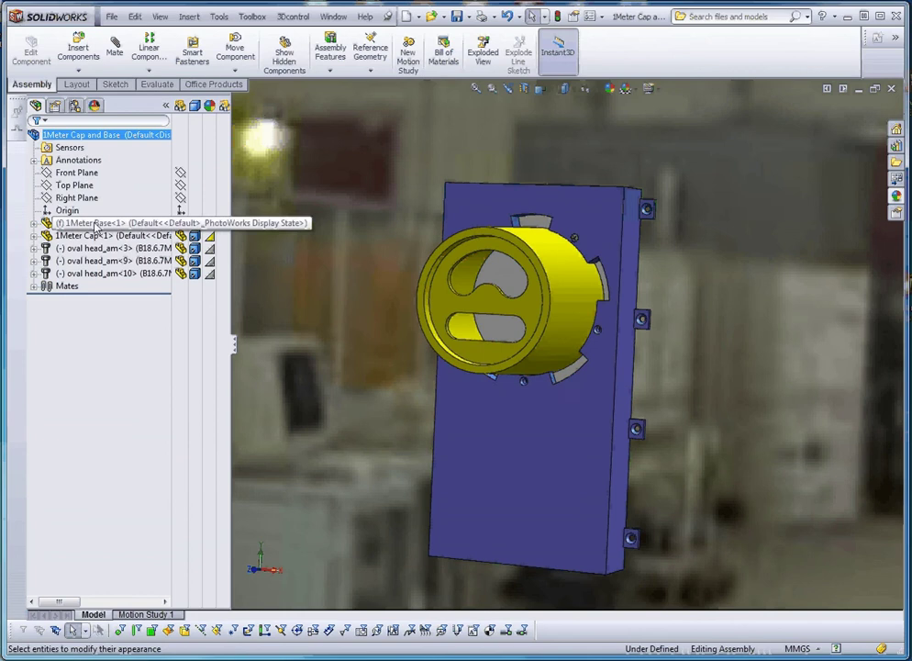
click(94, 225)
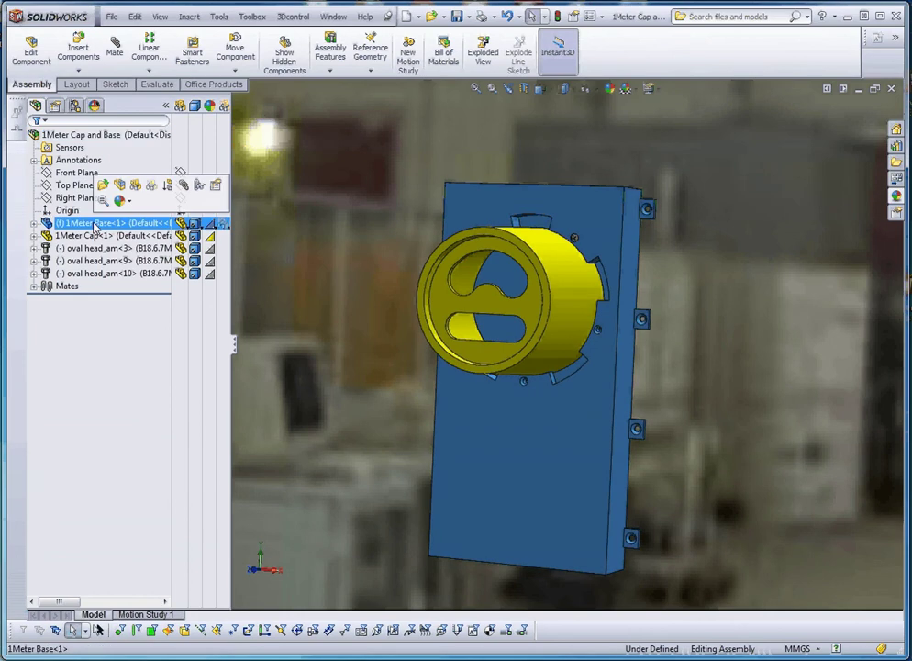
click(90, 237)
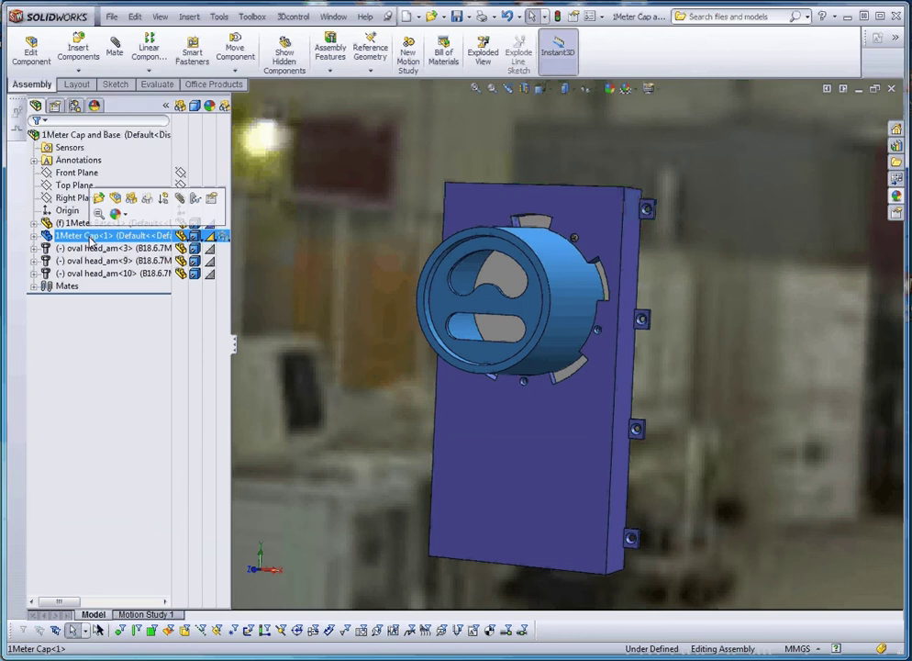
ctrl+click(95, 249)
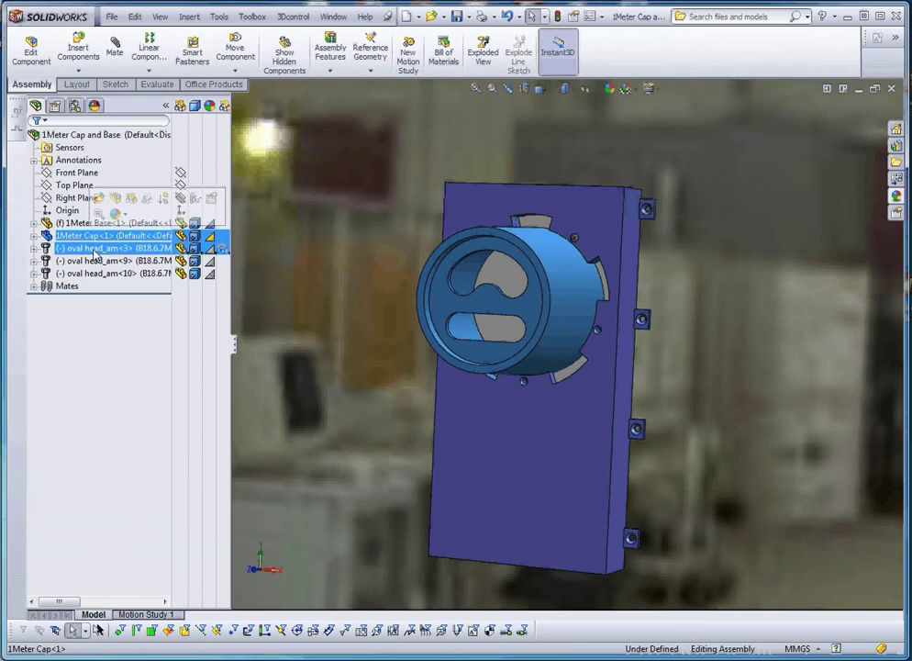
click(94, 262)
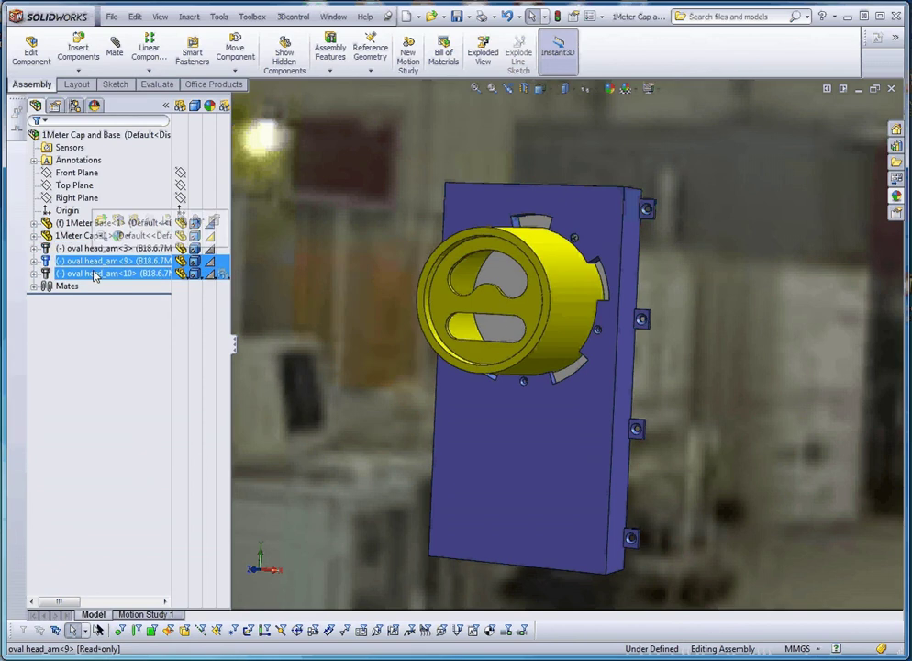
click(94, 274)
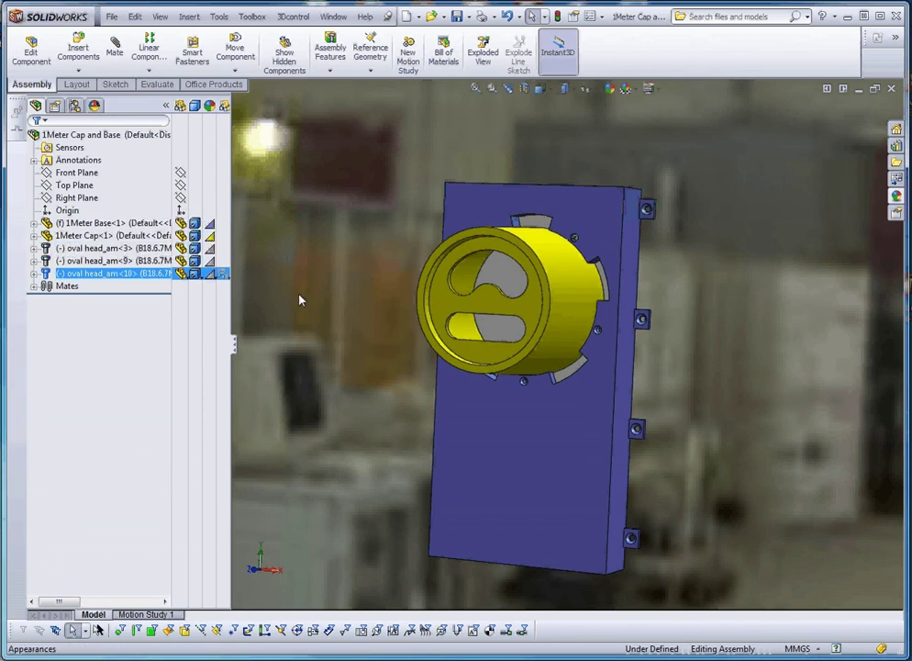
ctrl+click(86, 250)
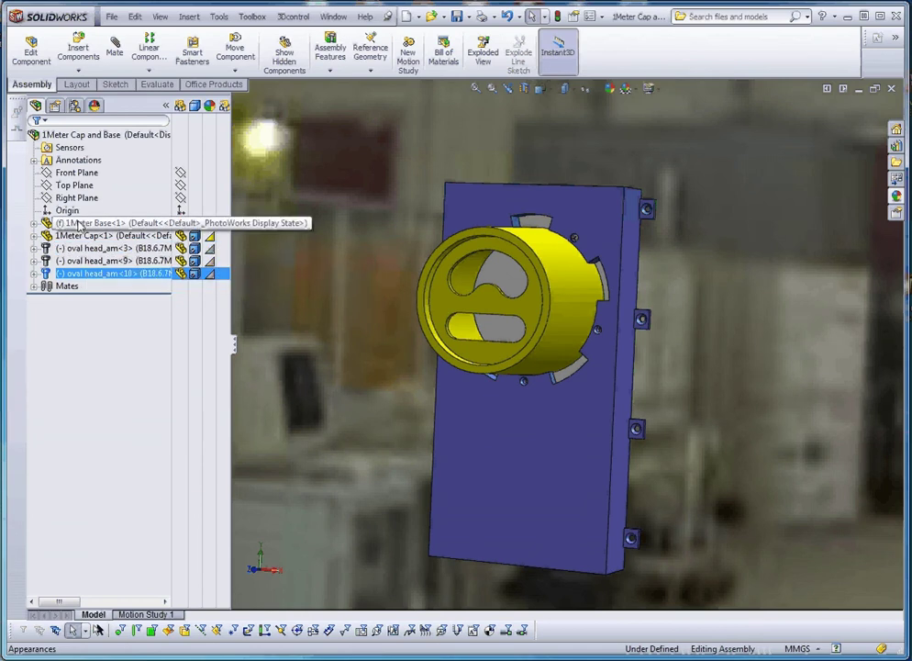
- Invert the selection from 1Meter Base, reselect Base and Cap, then open the 1Meter Cap's context menu
right_click(82, 224)
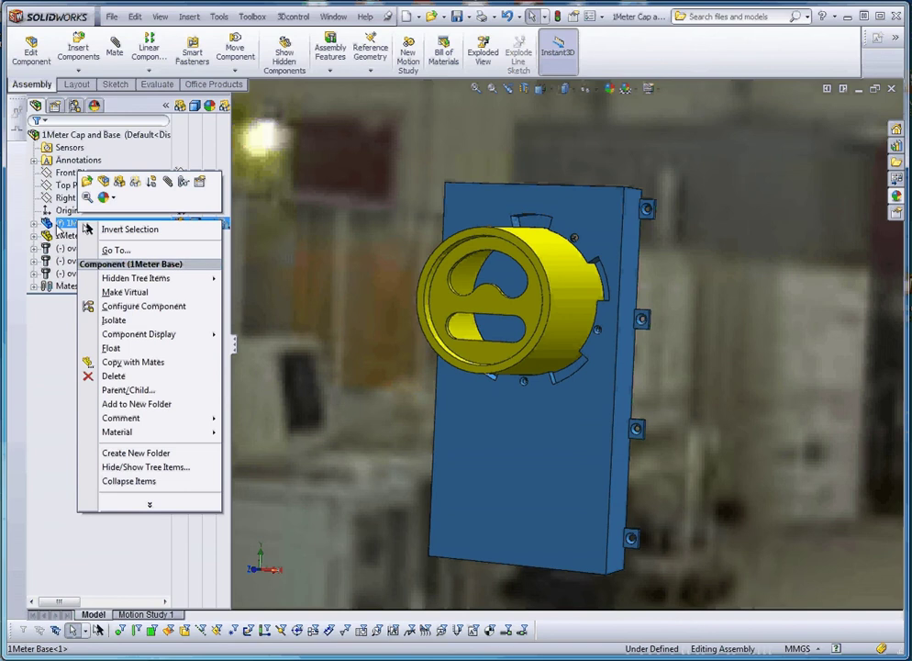
click(86, 229)
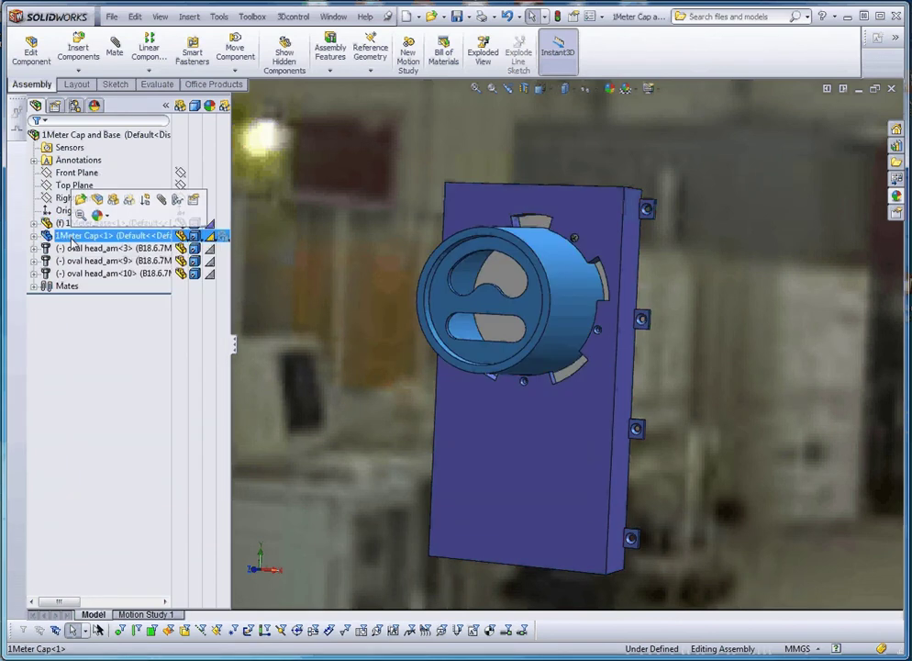
click(68, 227)
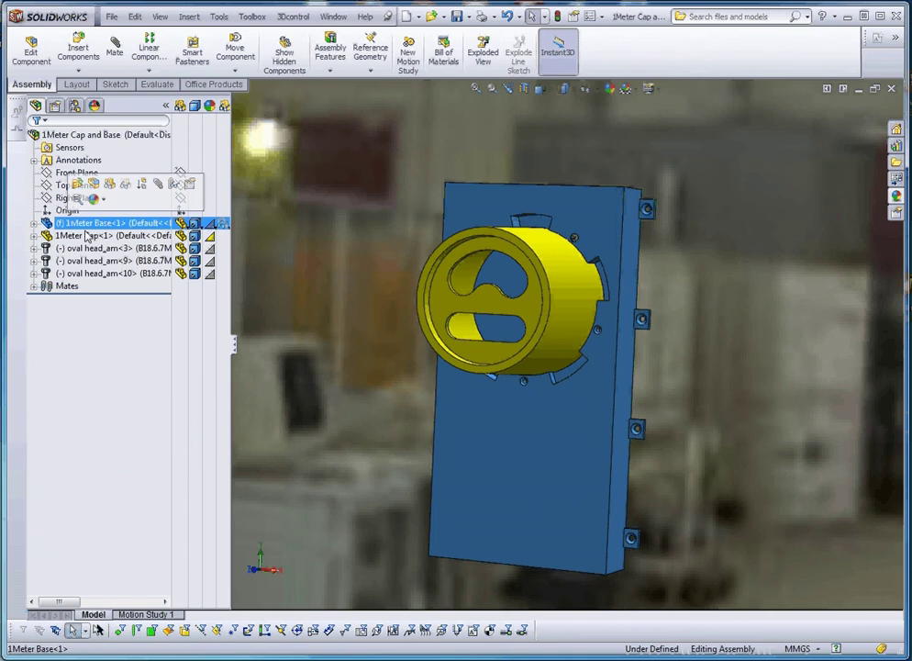
click(73, 237)
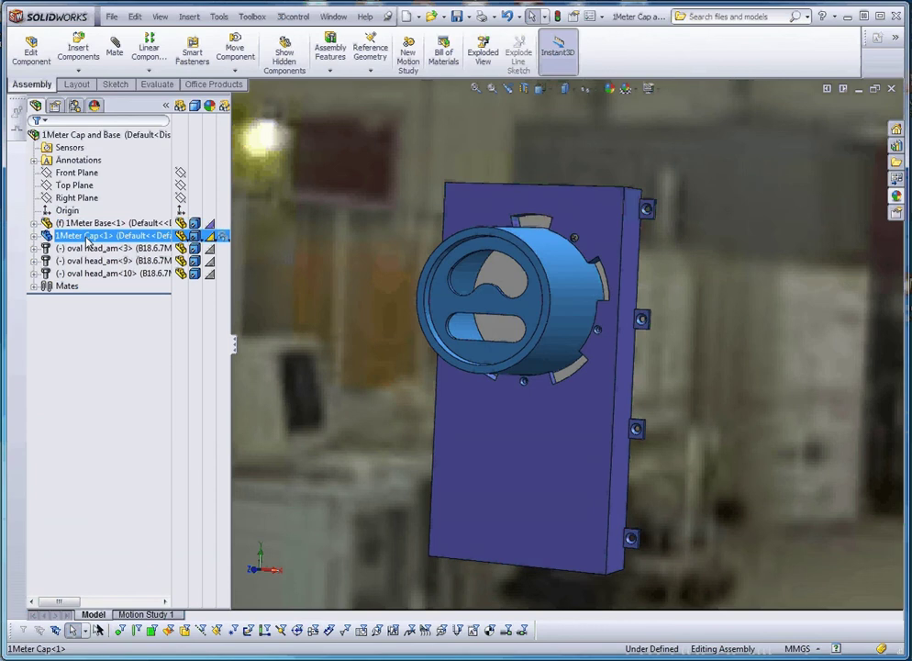
right_click(73, 237)
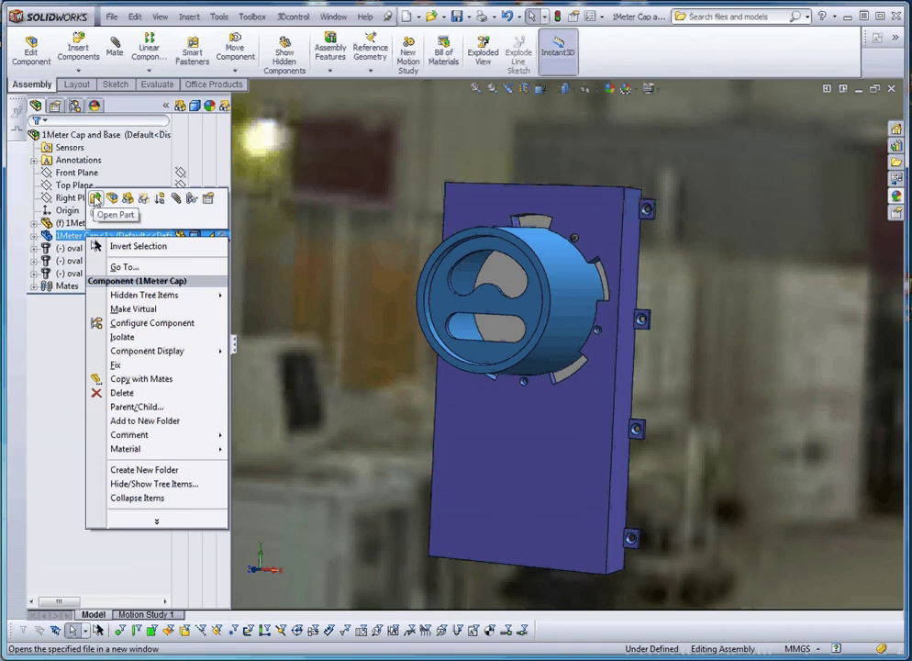
- Open 1Meter Cap as its own part and roll its history back to Boss-Extrude1
click(97, 200)
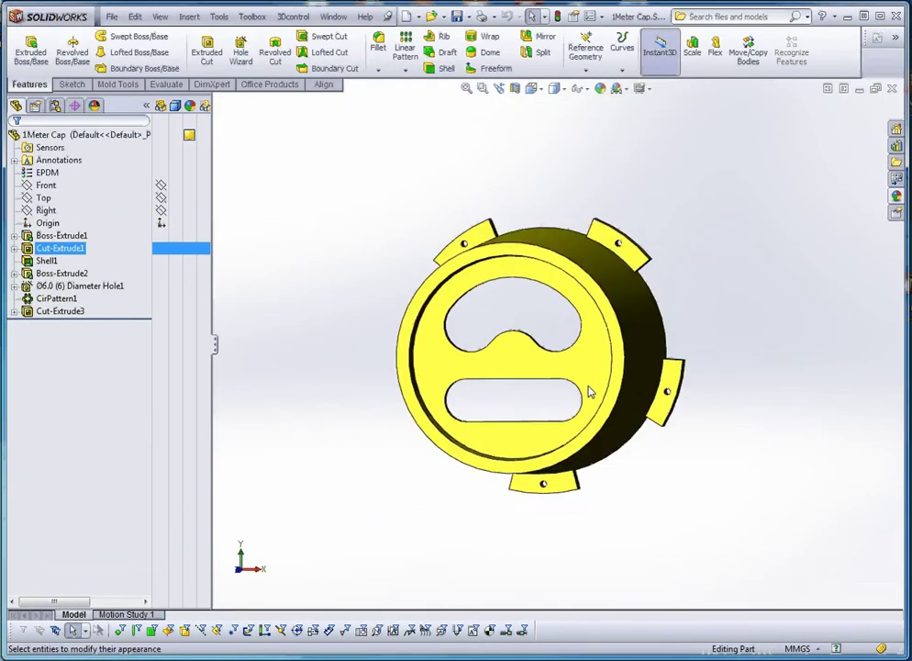
middle_drag(591, 391, 547, 413)
click(61, 273)
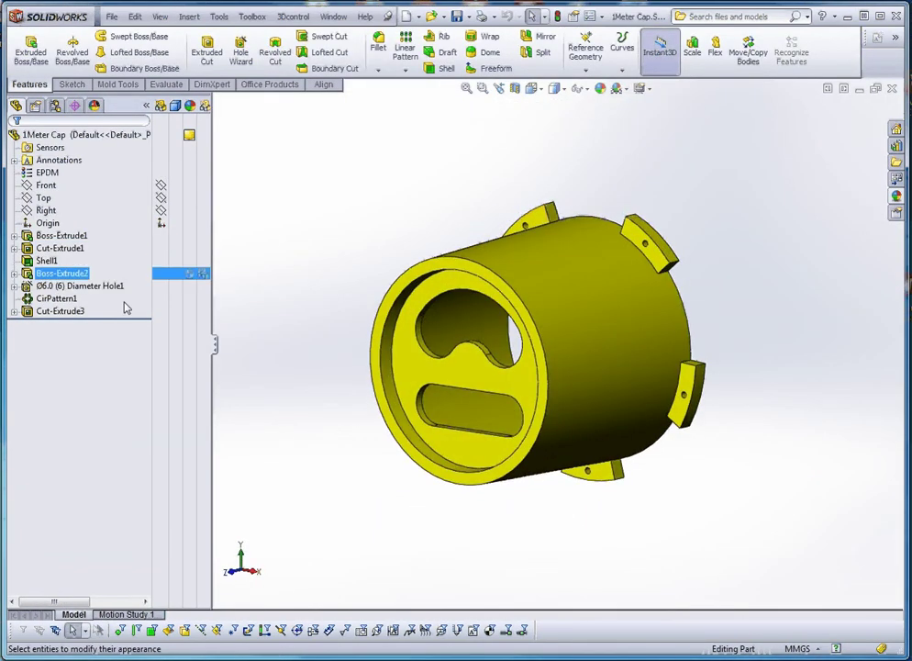
drag(134, 321, 142, 243)
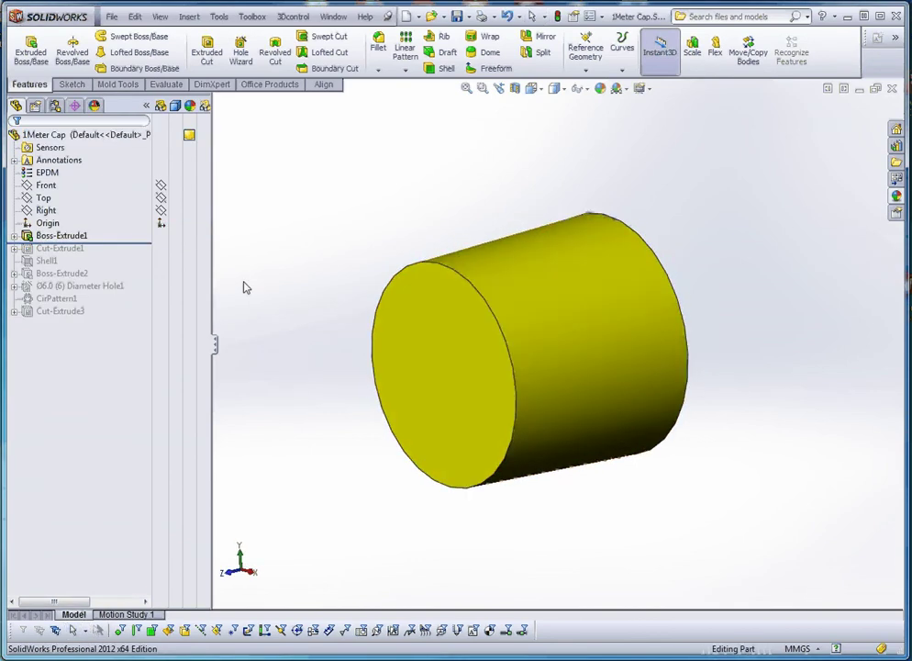
- Rotate the plain cylinder to show its end face and then its side
key(Left)
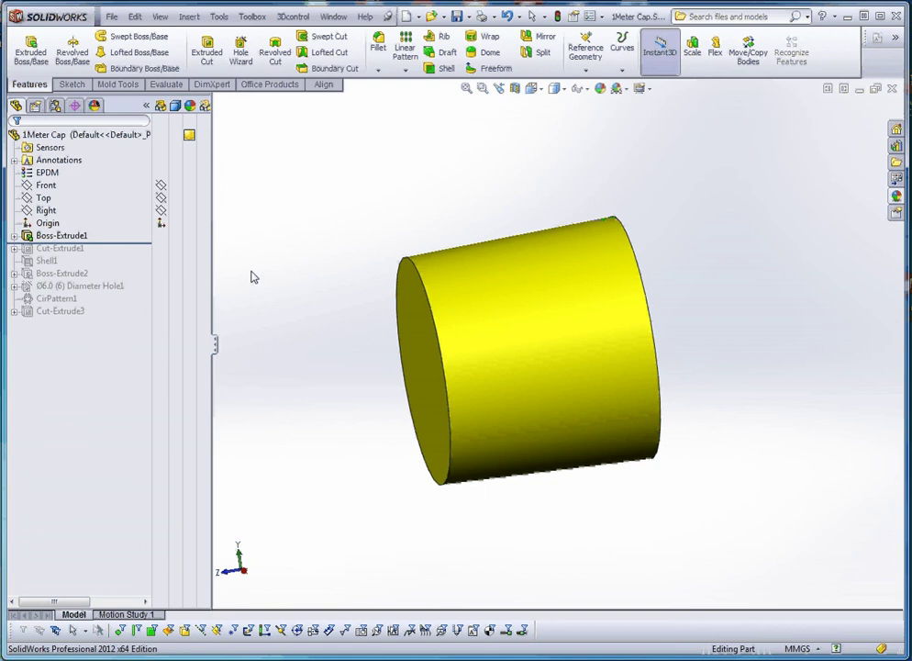
key(Left)
key(Left)
key(Left)
key(Left)
key(Left)
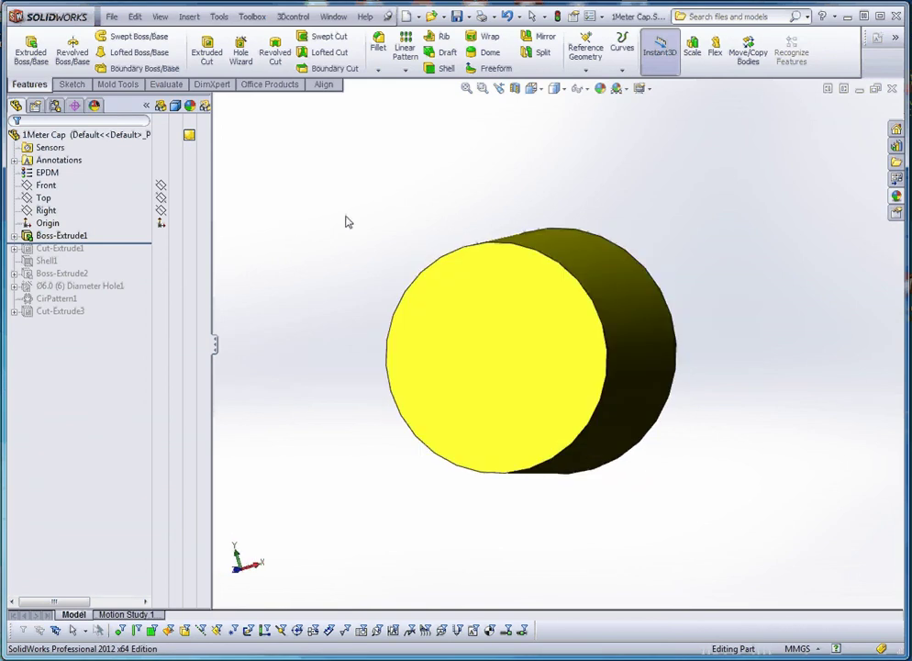
key(Left)
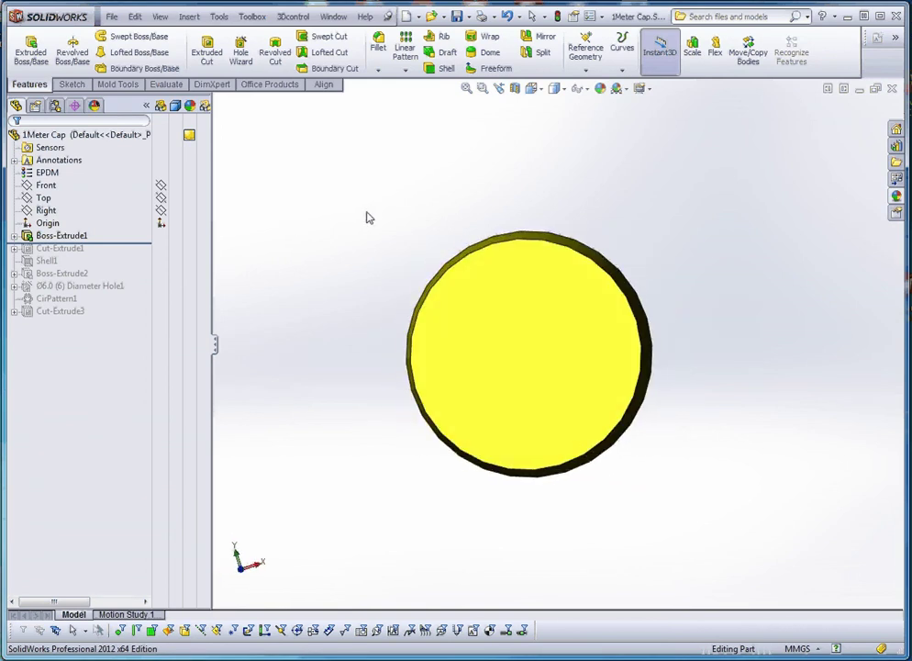
middle_drag(367, 218, 322, 226)
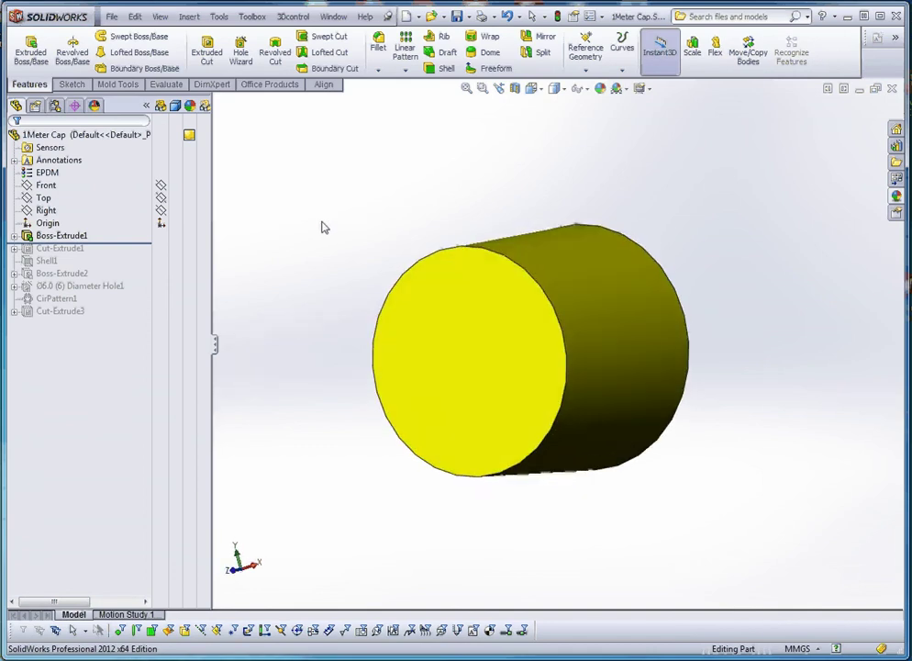
- Inspect the Boss-Extrude1 extrusion settings and close them unchanged
right_click(79, 236)
click(88, 213)
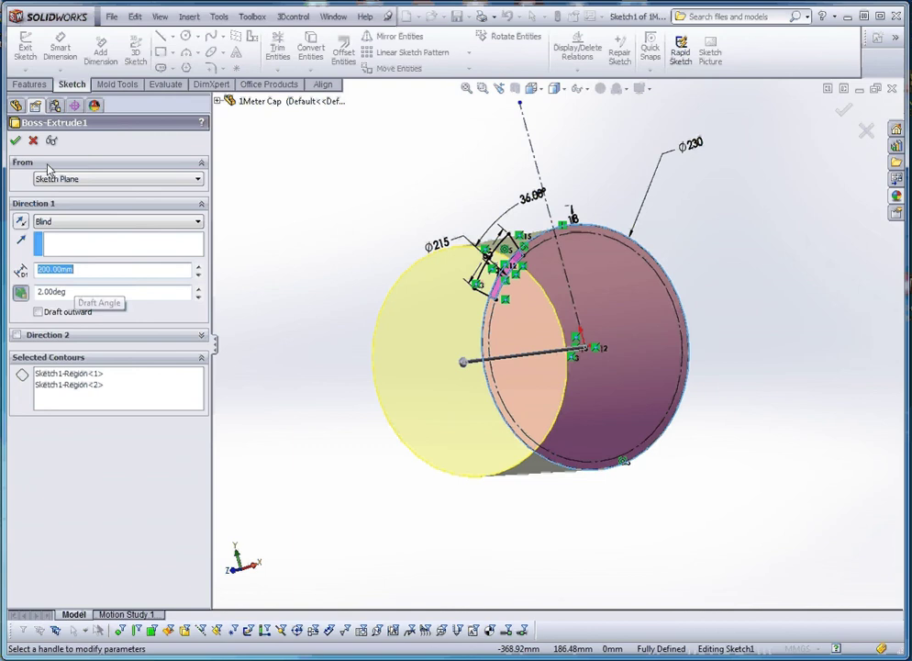
click(17, 142)
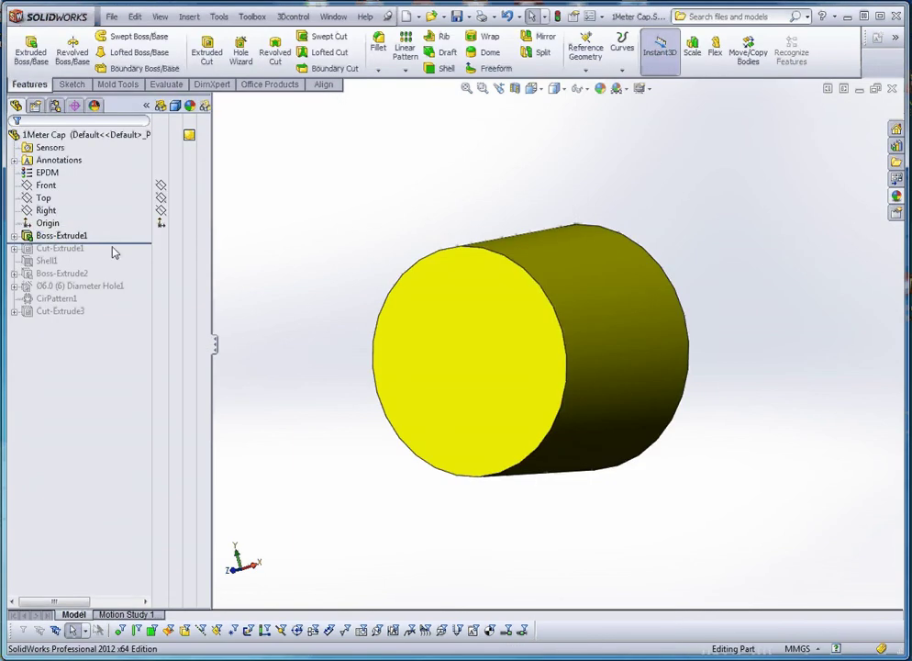
- Roll forward through Cut-Extrude1 and review its 15 mm deep, 5° drafted end recess
drag(114, 244, 113, 257)
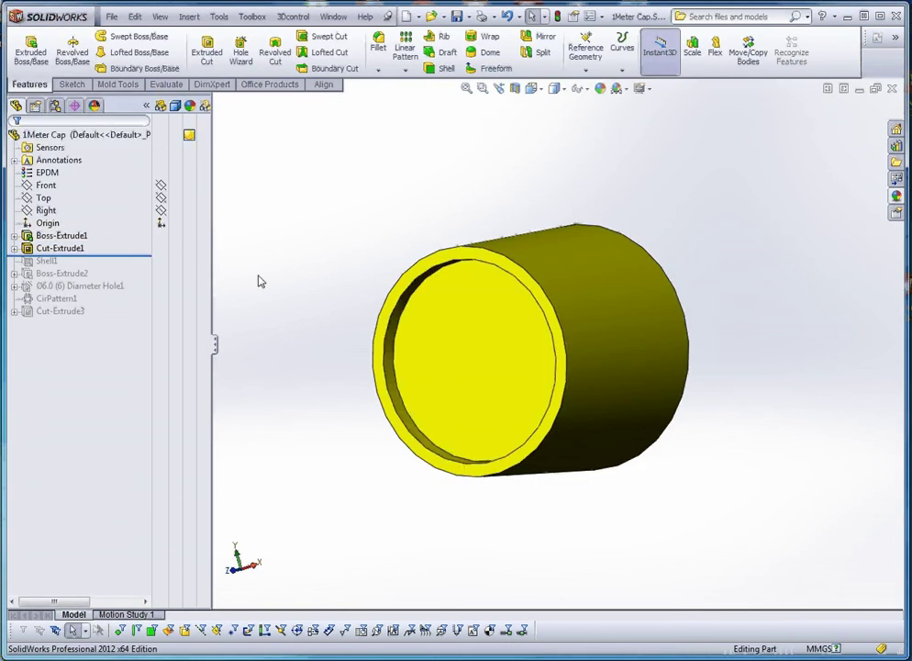
middle_drag(232, 294, 255, 269)
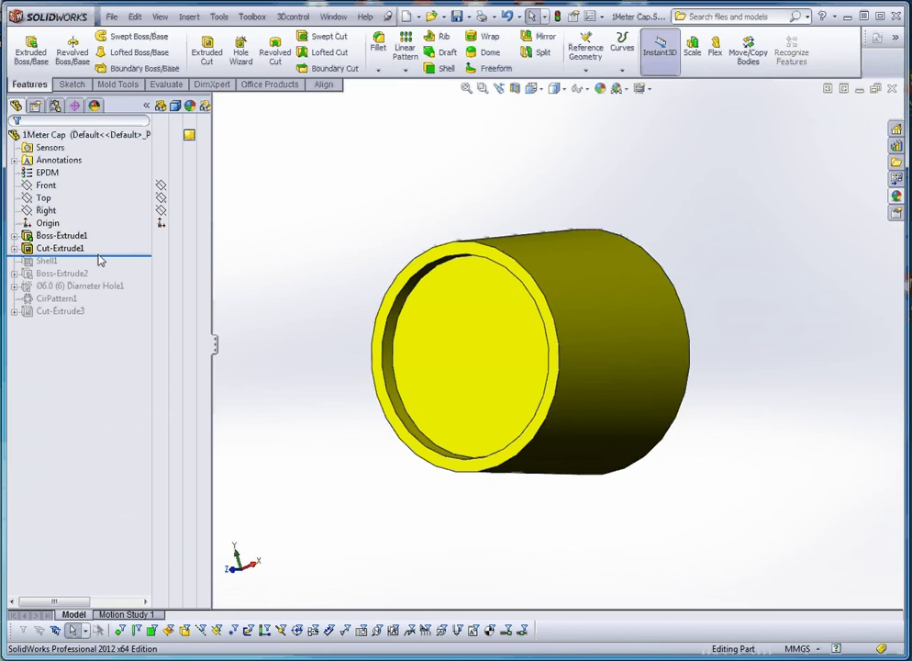
click(42, 250)
right_click(42, 254)
click(46, 211)
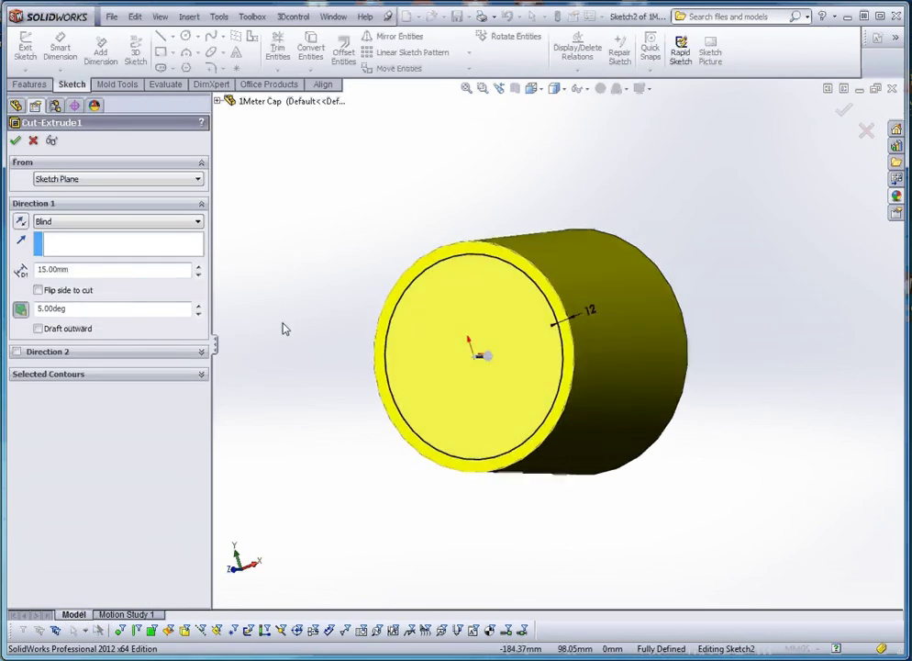
click(15, 140)
middle_drag(221, 229, 259, 231)
middle_drag(438, 220, 635, 321)
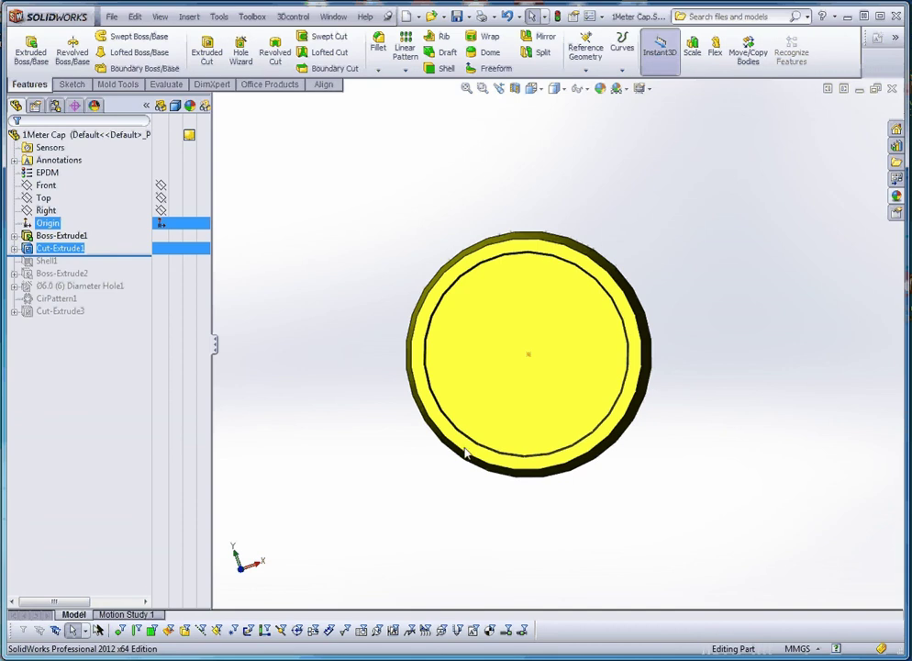
- Zoom on the rim and roll the history past Shell1 to see the hollow cylinder
middle_drag(459, 434, 445, 440)
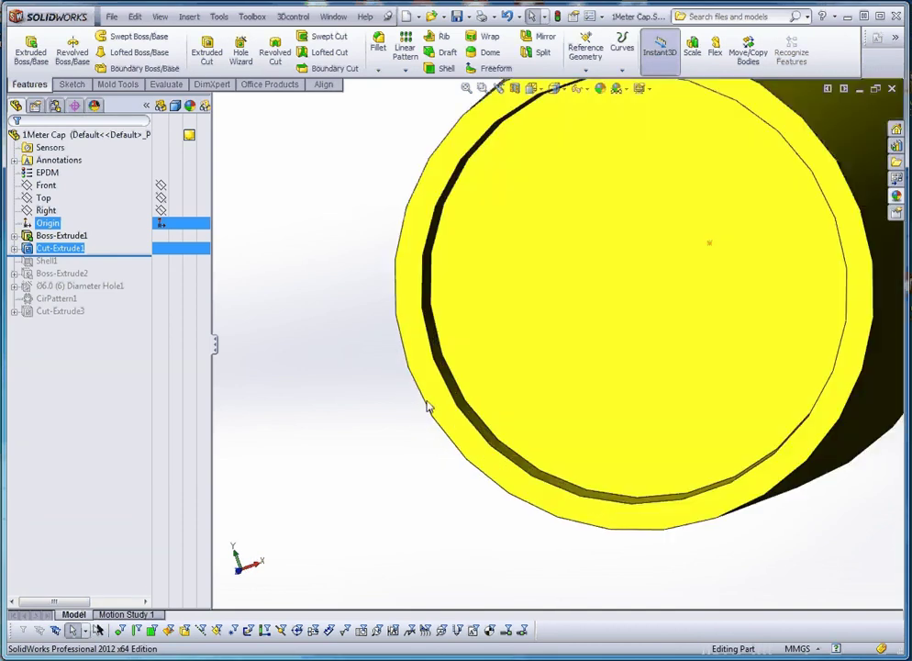
scroll(427, 408, down, 3)
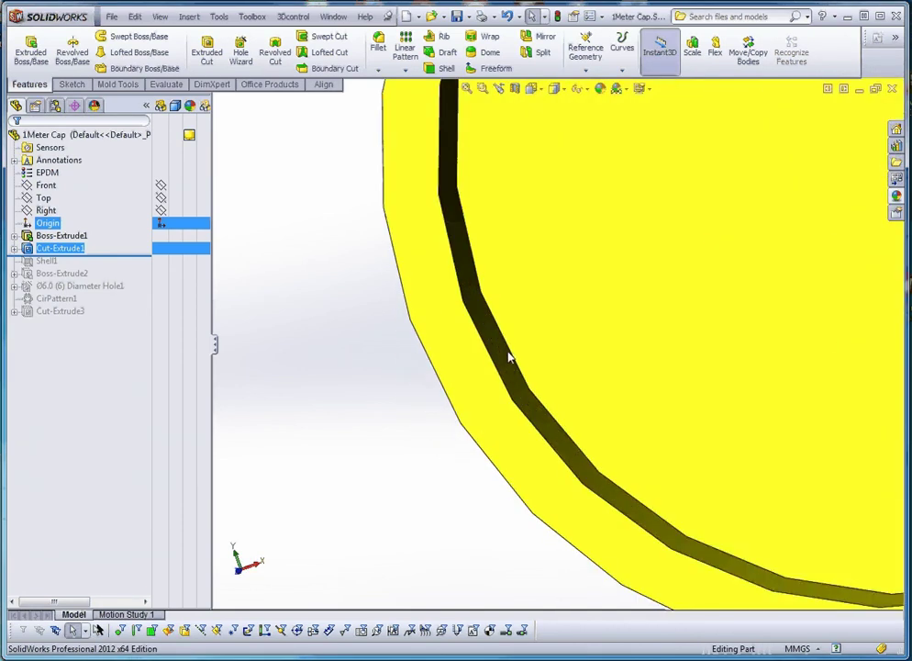
scroll(522, 380, up, 1)
scroll(522, 380, up, 4)
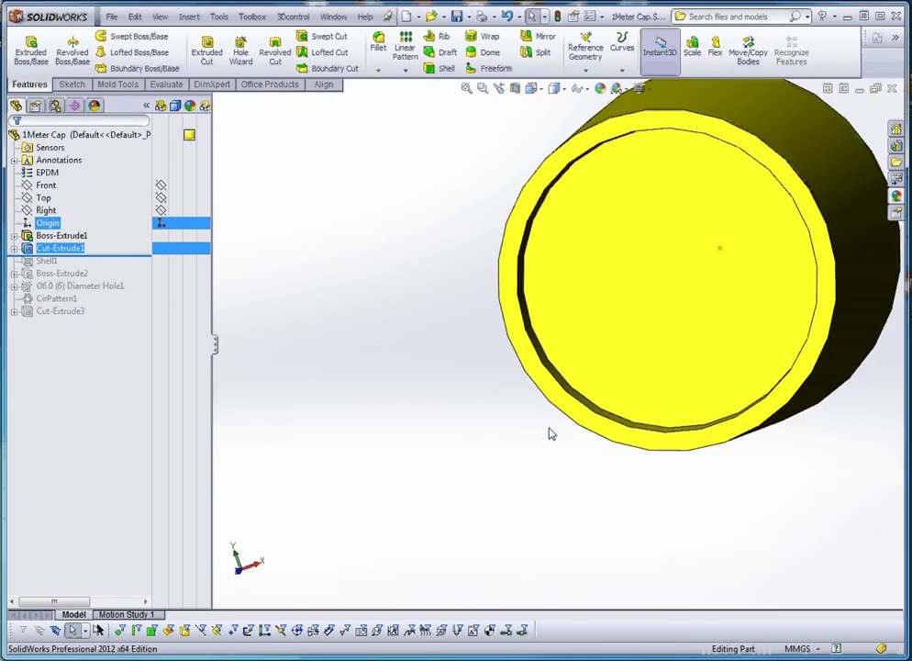
scroll(548, 431, up, 1)
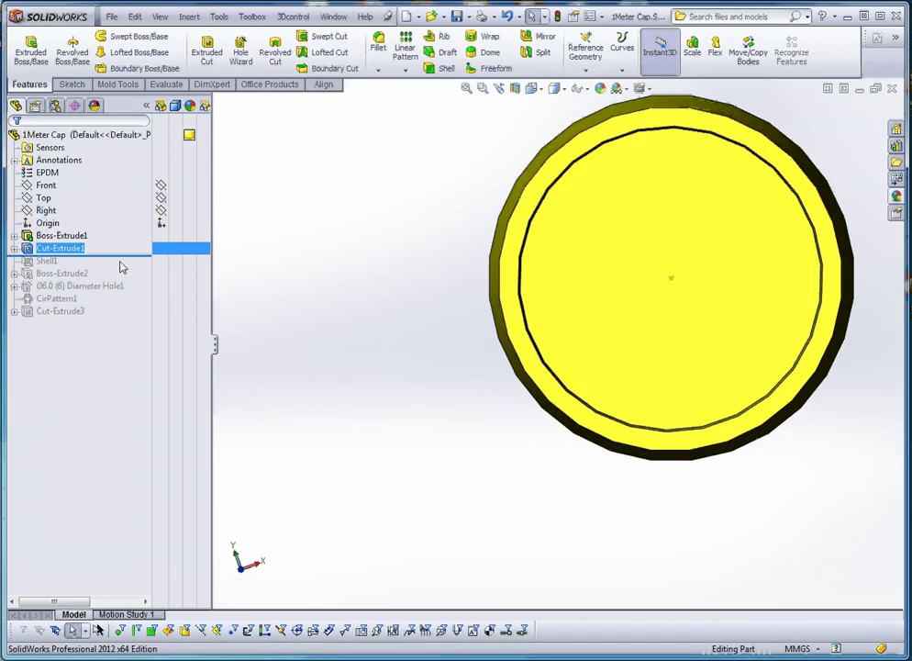
drag(122, 261, 124, 274)
middle_drag(419, 349, 202, 393)
click(61, 311)
drag(103, 267, 104, 274)
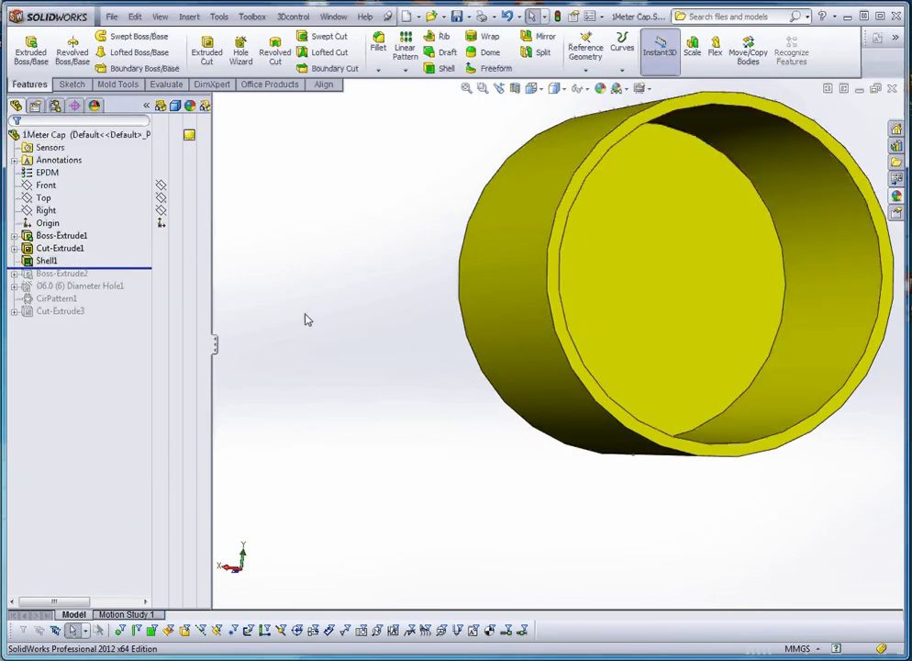
- Section the hollow cap along the Top plane and orbit to examine its wall and stepped rim lip
middle_drag(305, 318, 423, 406)
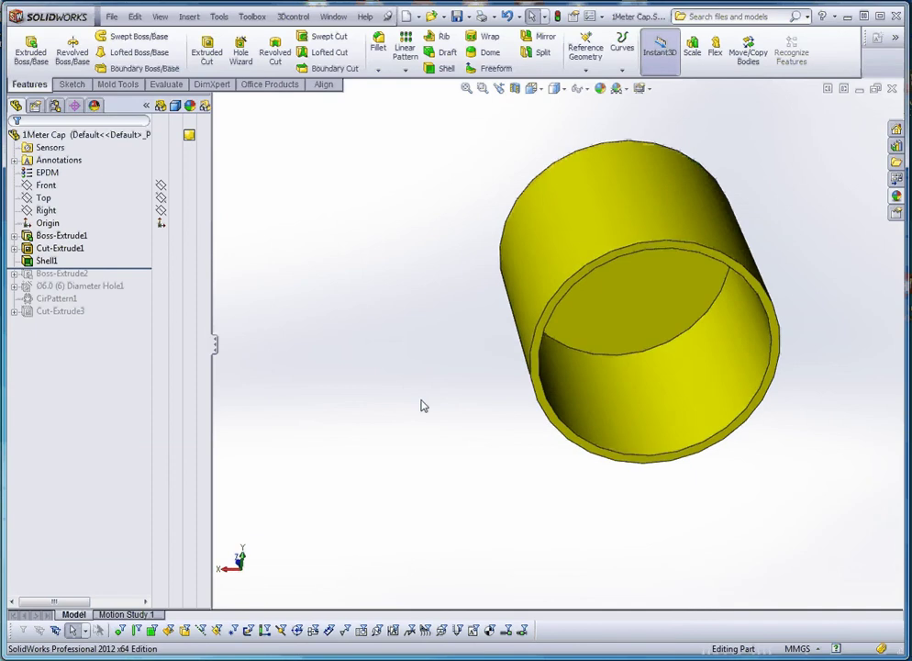
scroll(544, 312, up, 2)
click(515, 88)
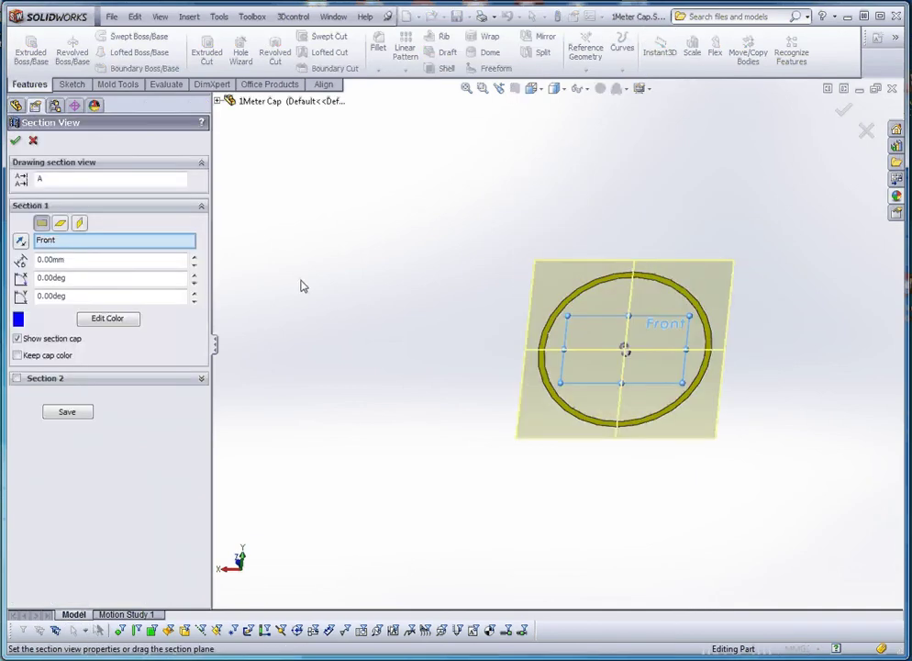
click(60, 223)
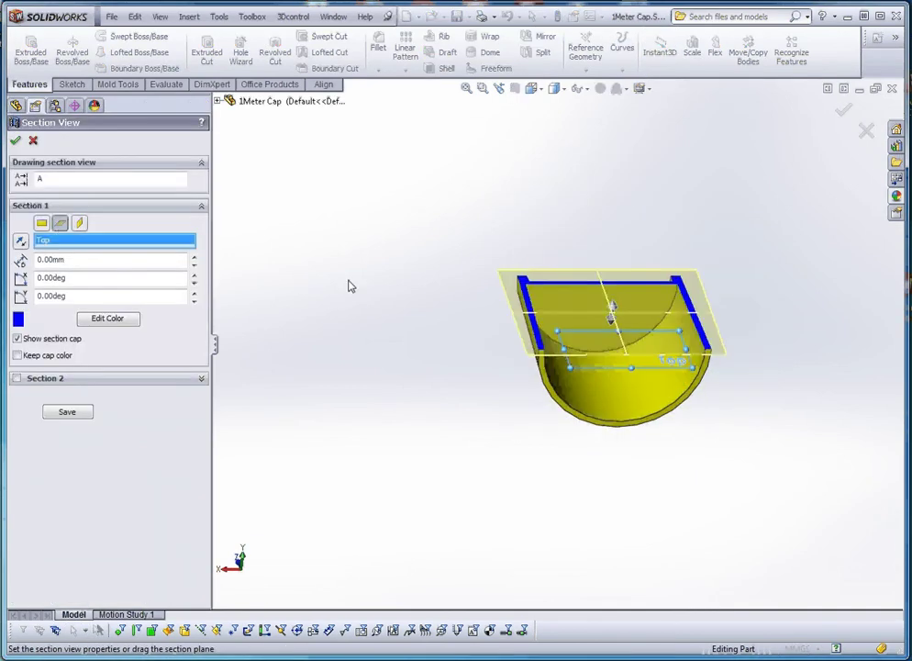
click(15, 139)
middle_drag(197, 183, 506, 290)
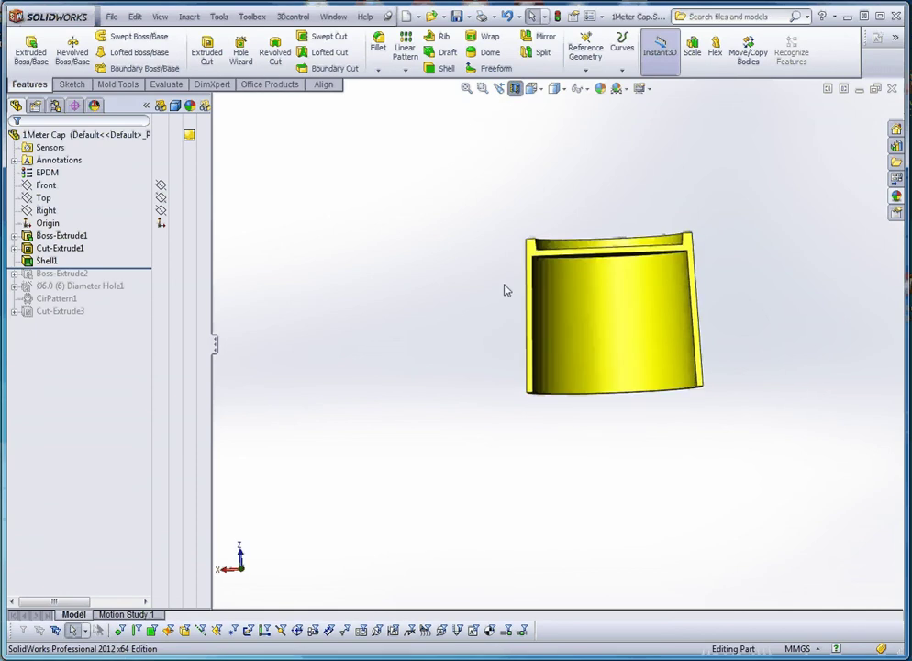
scroll(542, 265, down, 4)
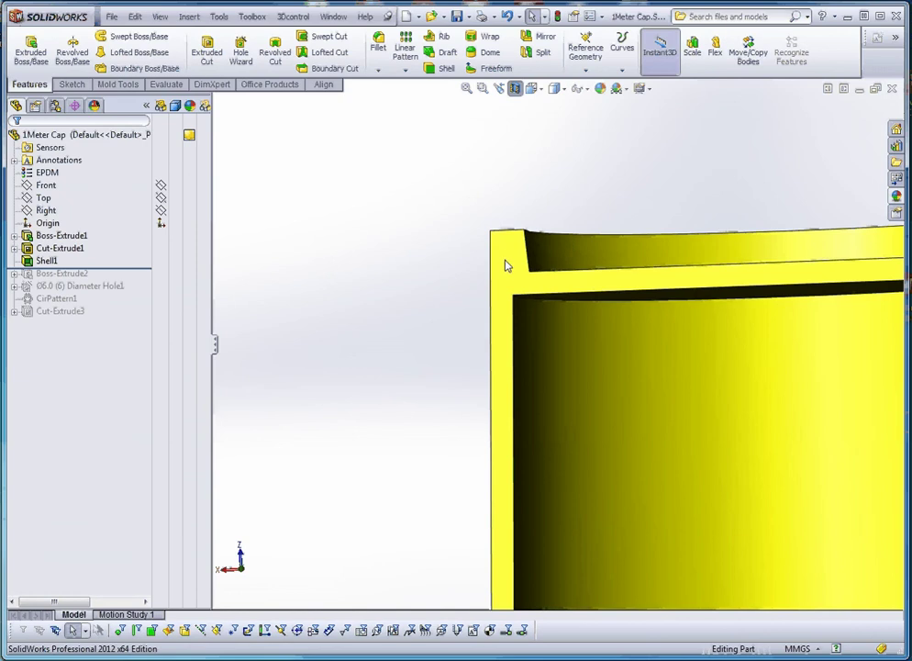
scroll(564, 261, up, 3)
middle_drag(565, 299, 572, 354)
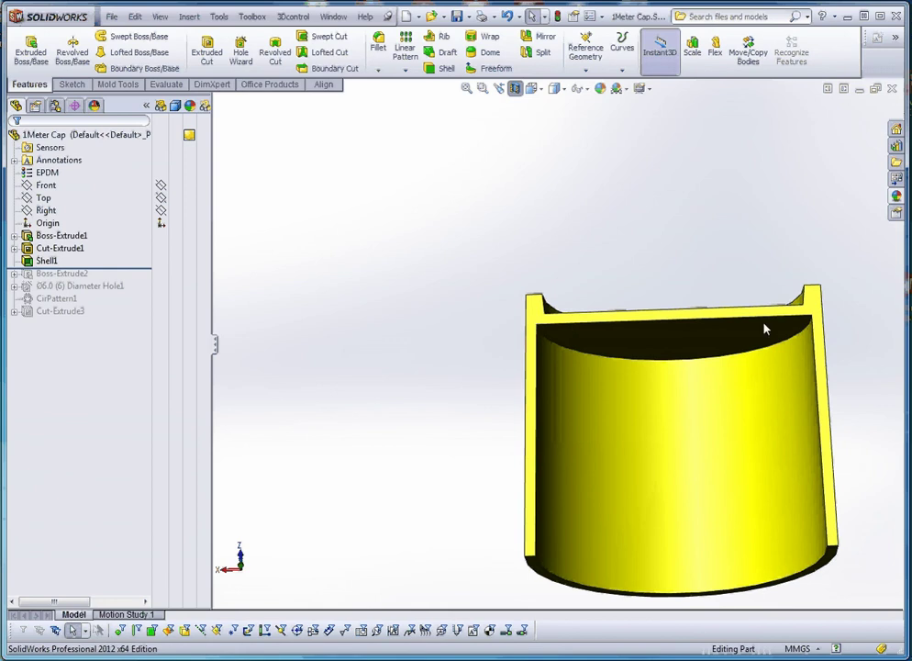
- Roll forward through Boss-Extrude2 to add the rim tab and turn the section view off
click(139, 271)
drag(139, 282, 142, 282)
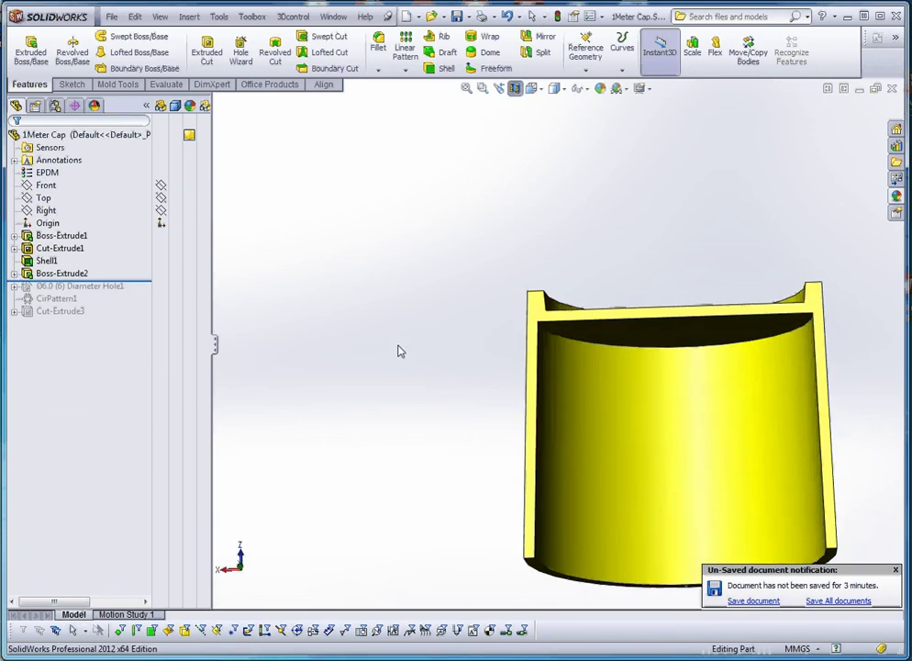
middle_drag(400, 351, 453, 379)
scroll(511, 137, up, 2)
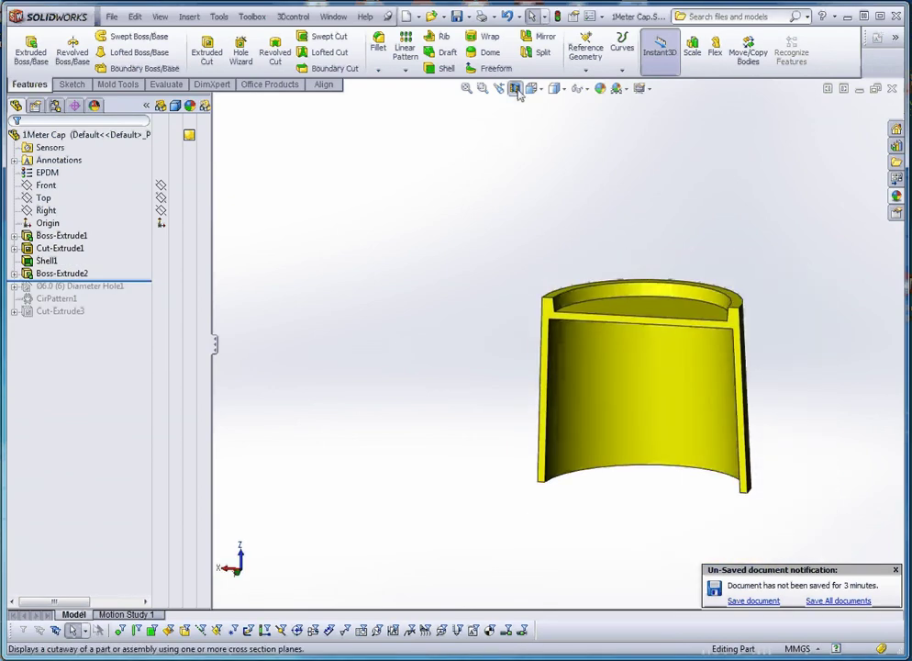
click(515, 88)
middle_drag(546, 250, 701, 425)
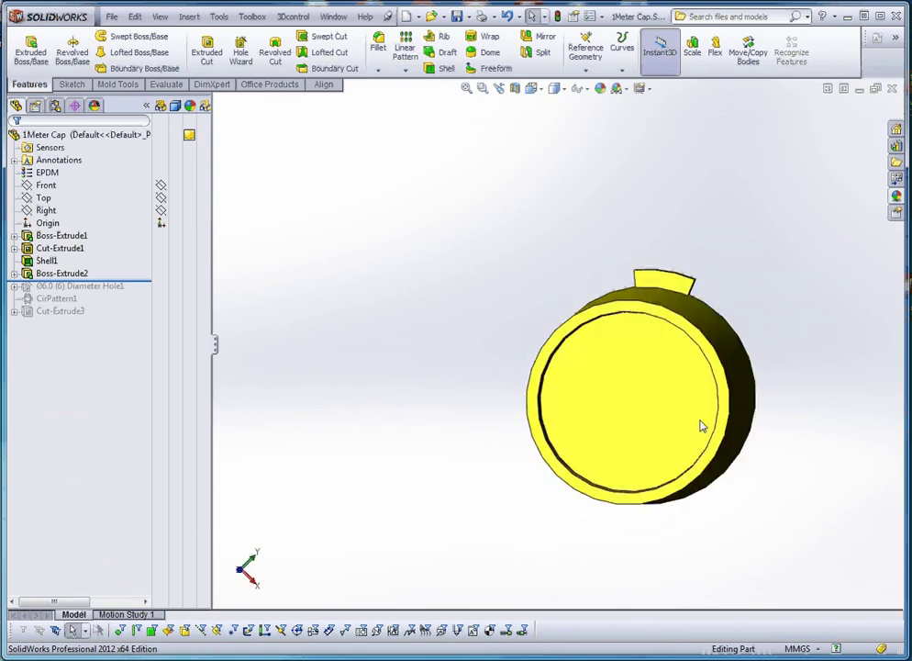
scroll(658, 274, down, 5)
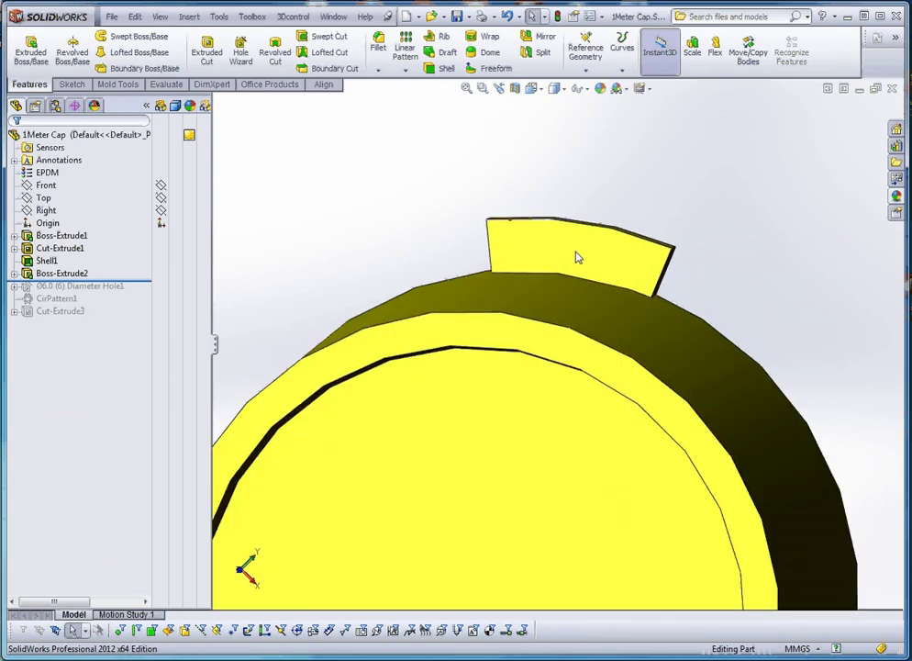
- Roll forward through Diameter Hole1 and CirPattern1, giving six tabs with 6 mm holes
drag(141, 282, 143, 294)
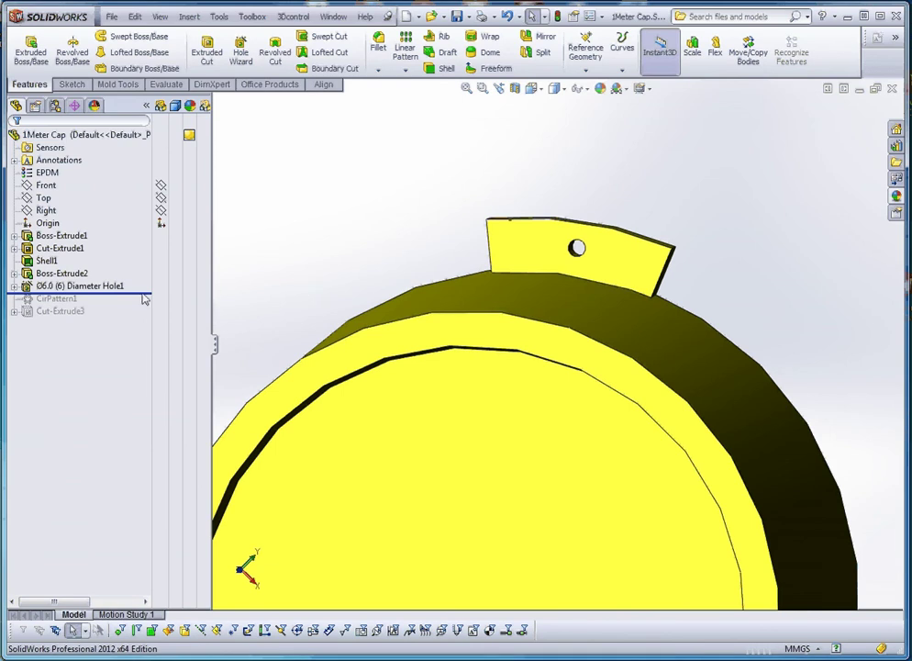
drag(143, 299, 147, 309)
scroll(379, 301, down, 5)
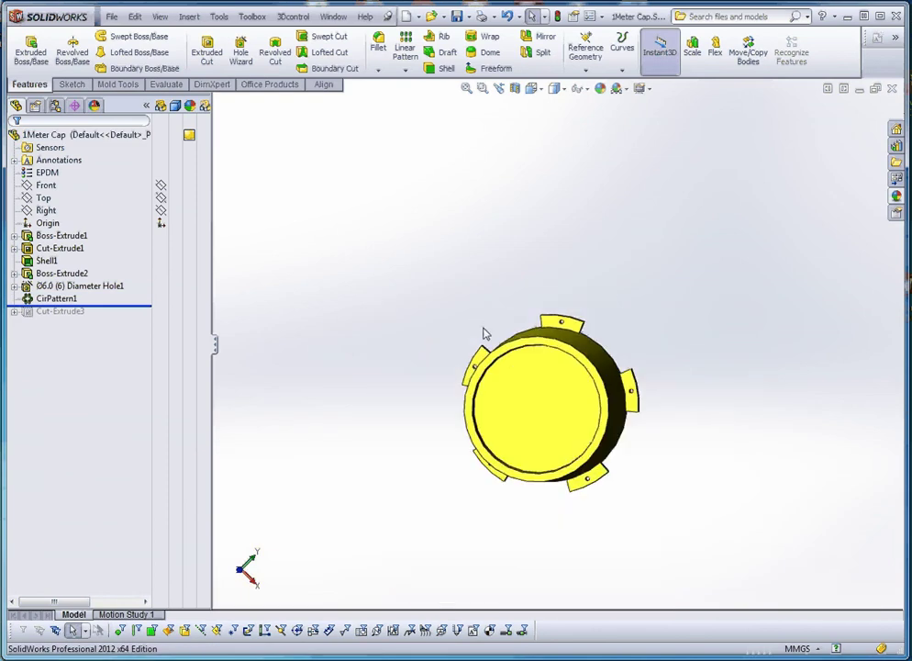
scroll(565, 332, down, 3)
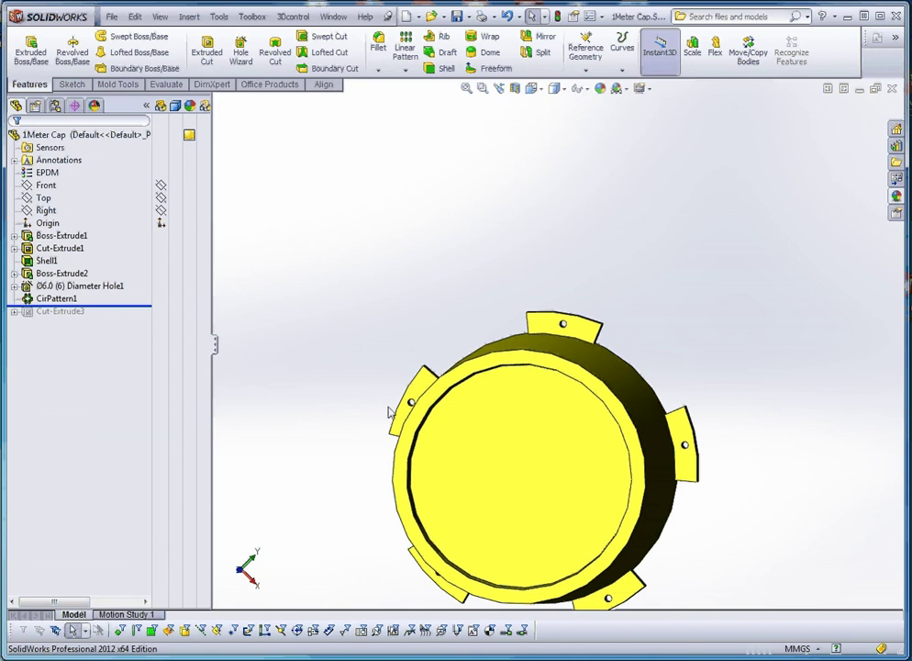
scroll(389, 413, up, 3)
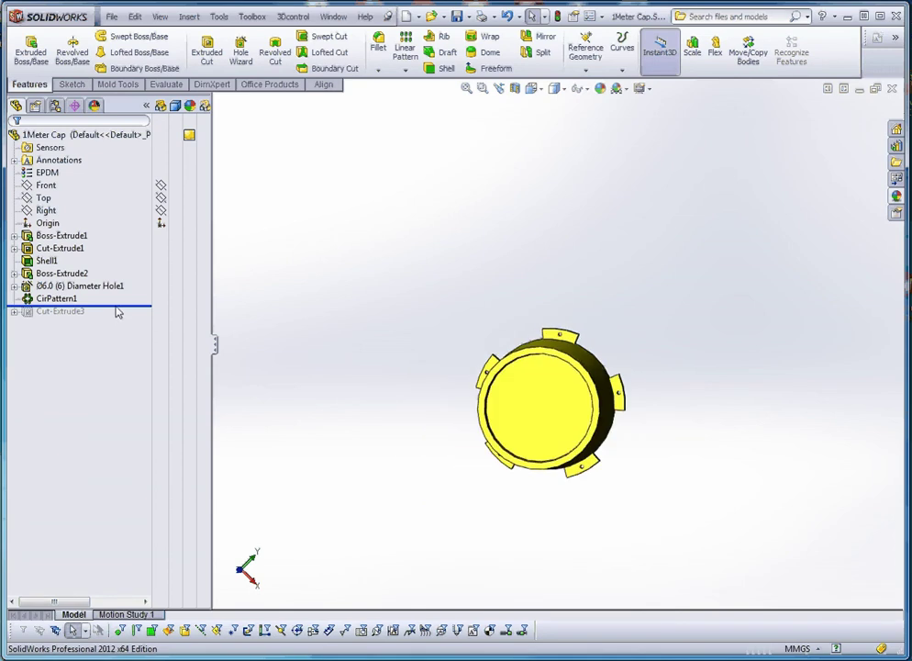
- Roll forward through Cut-Extrude3 and orbit to show the rounded opening and slot in the end face
drag(116, 309, 117, 319)
middle_drag(366, 386, 440, 459)
scroll(566, 399, down, 3)
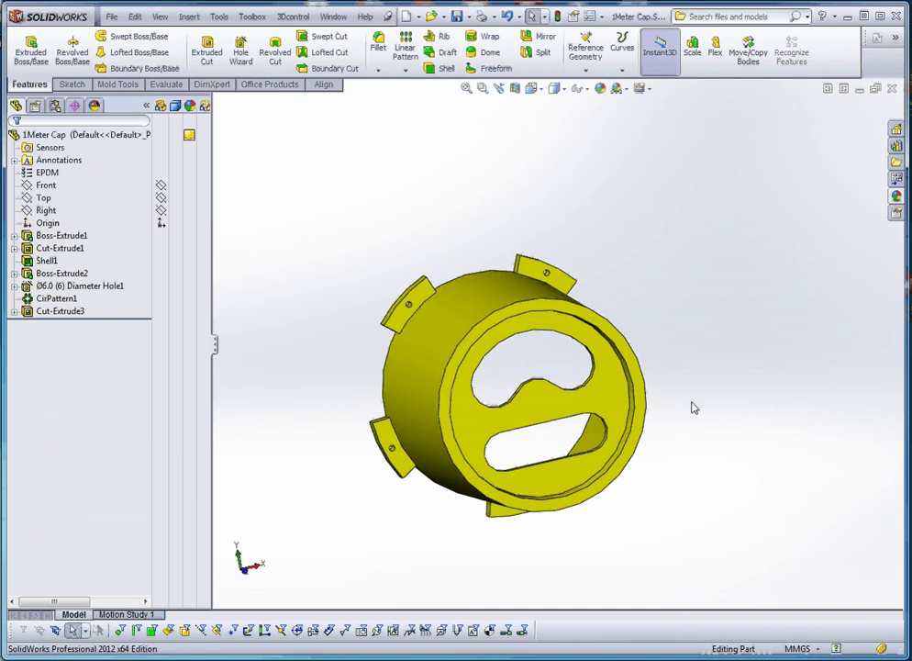
middle_drag(694, 407, 679, 413)
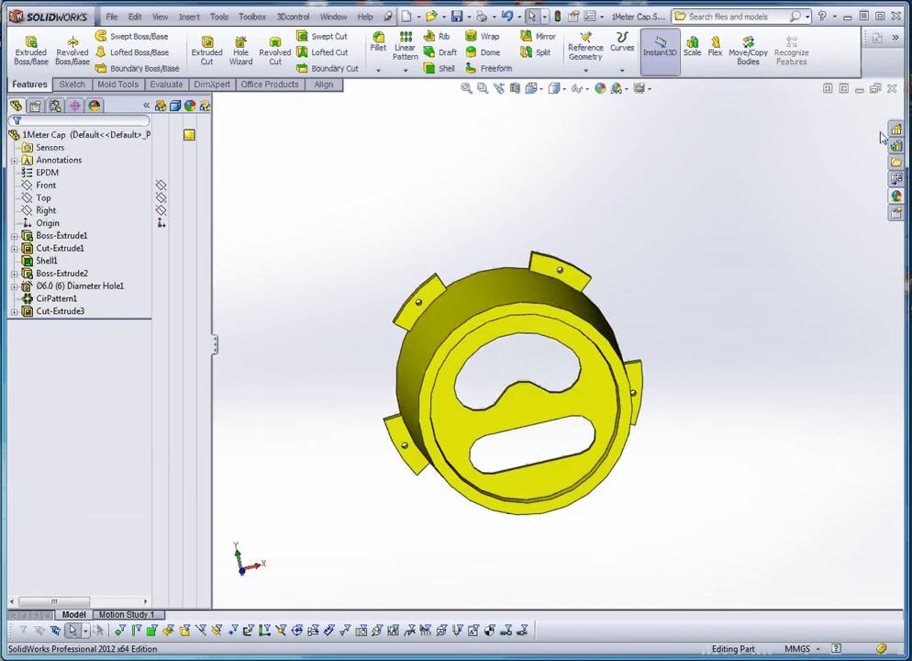
- Close the cap part without saving and discard its changes, returning to the assembly
click(892, 88)
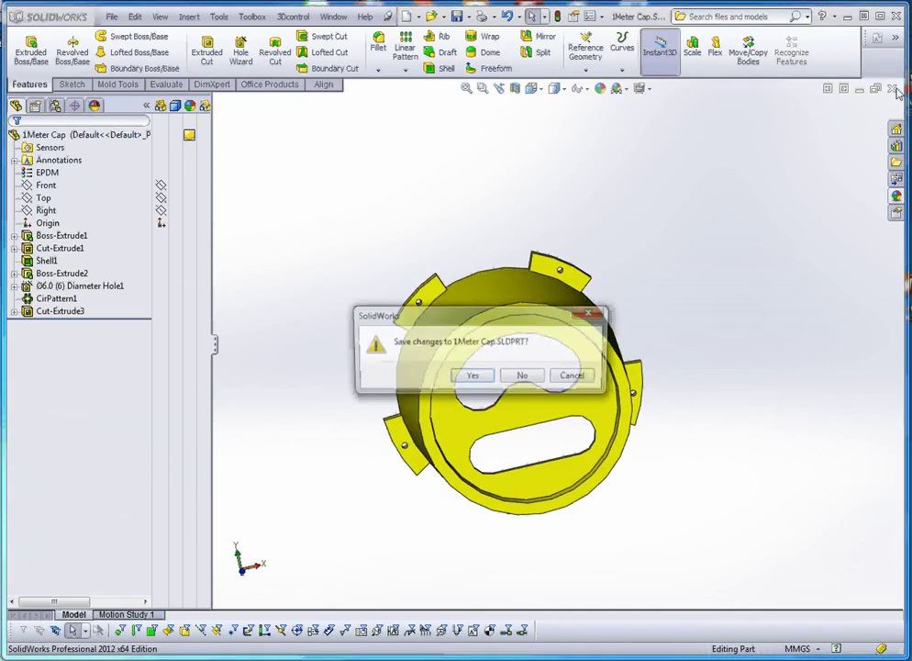
click(522, 376)
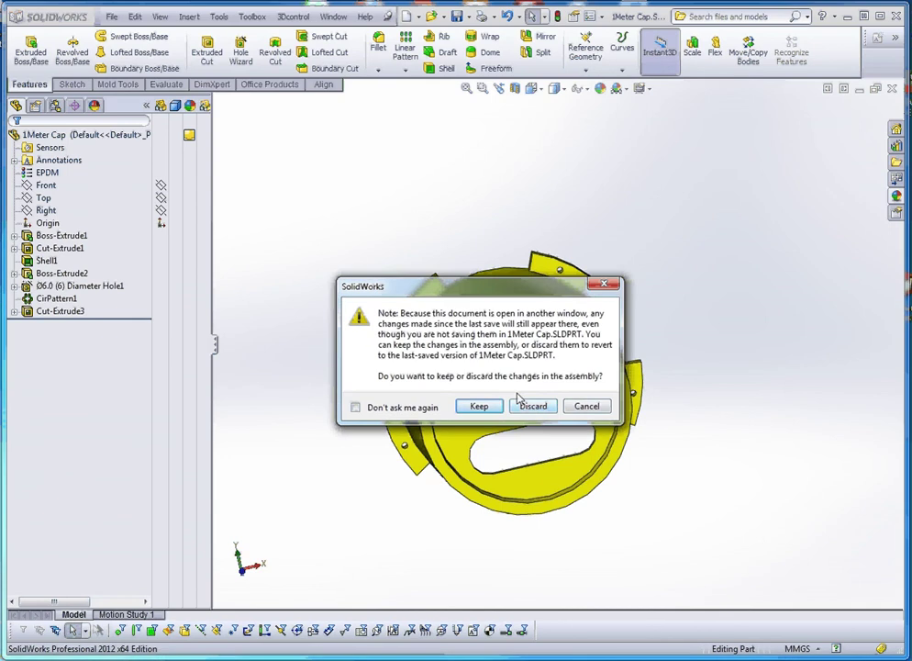
drag(448, 285, 462, 191)
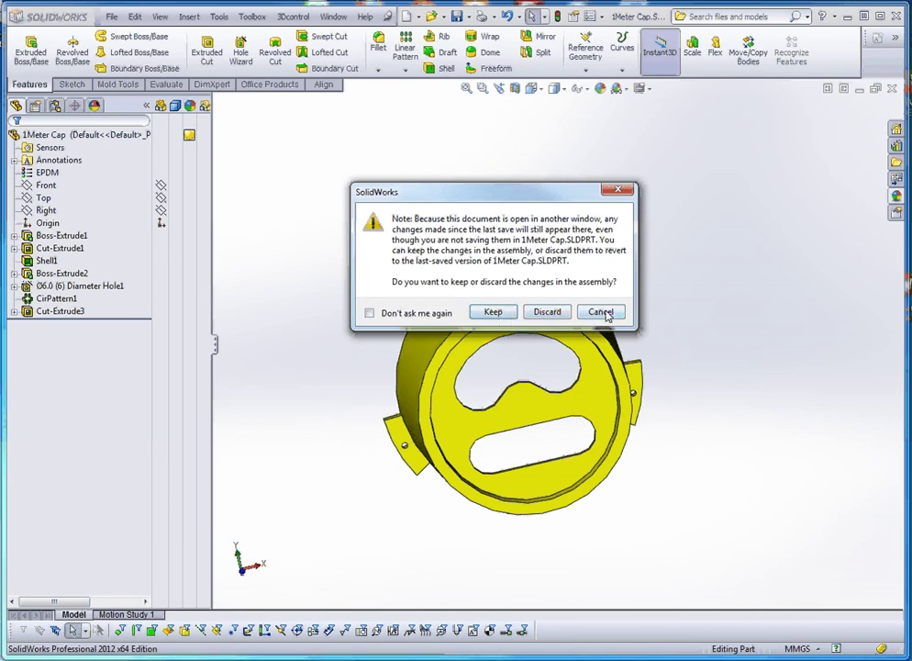
click(552, 316)
middle_drag(566, 314, 576, 342)
- Open the 1Meter Base part on its own from the assembly
scroll(576, 342, up, 3)
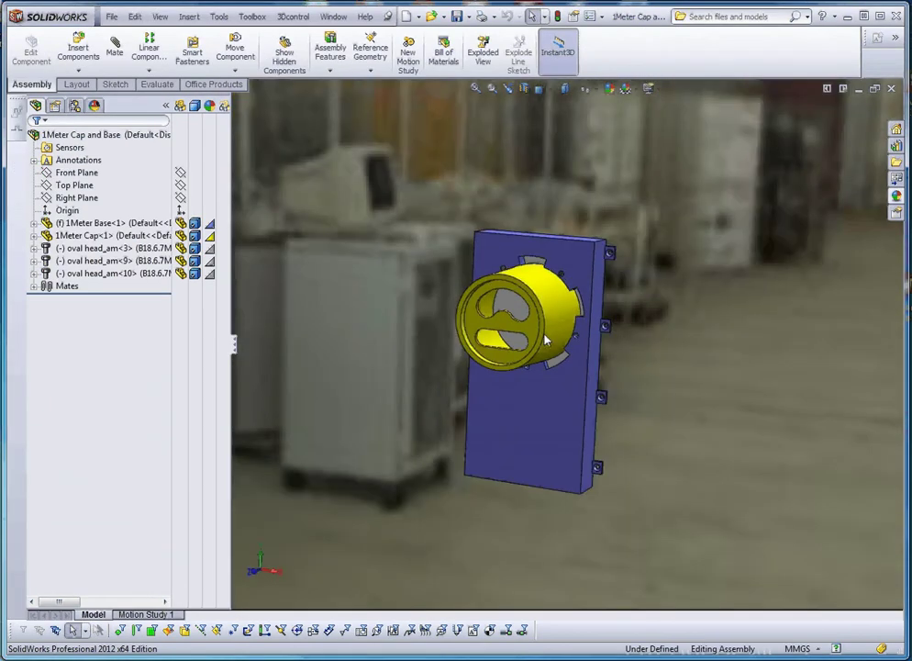
scroll(551, 395, down, 3)
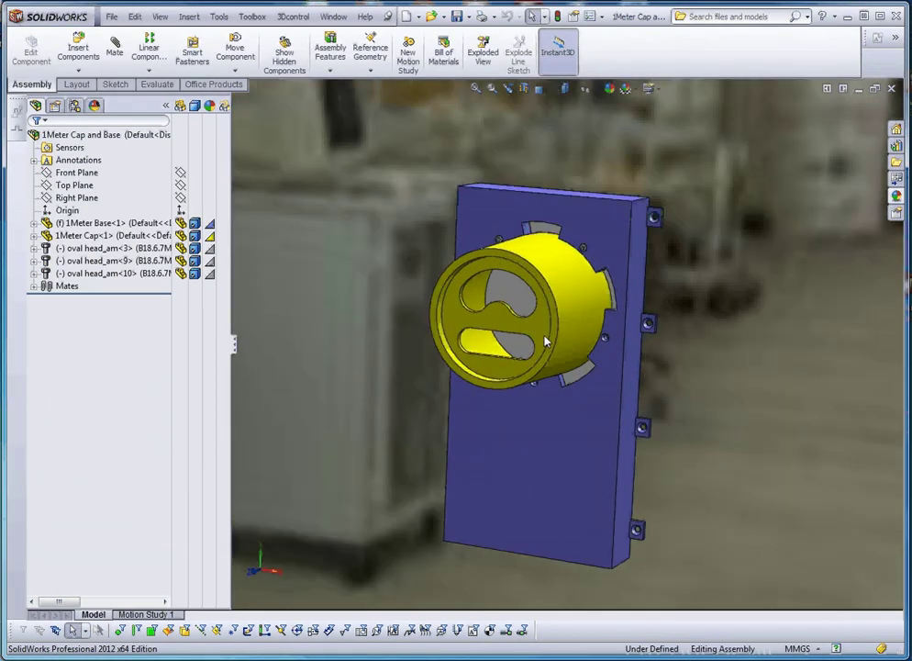
right_click(545, 414)
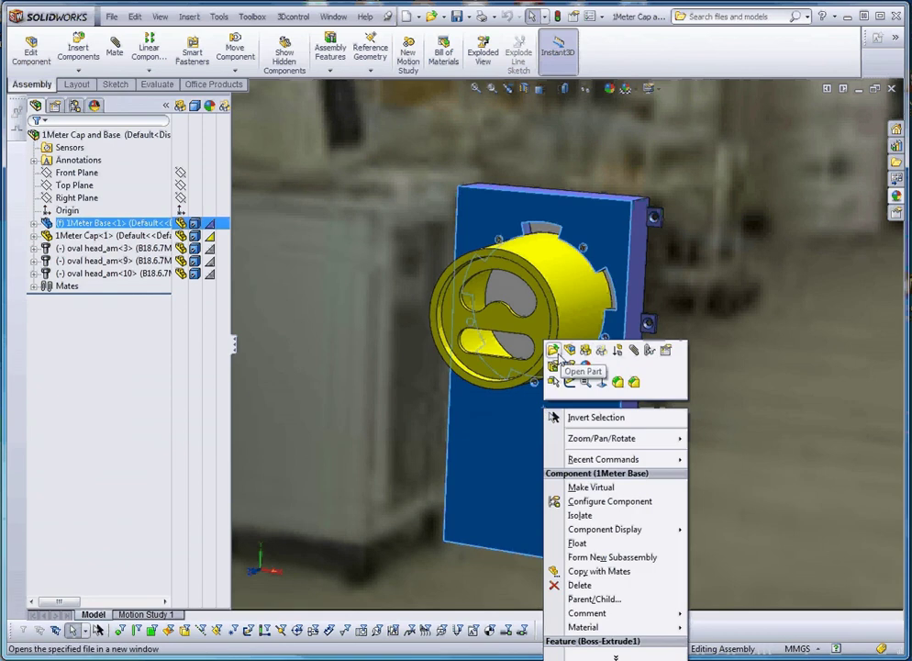
click(554, 350)
scroll(604, 407, down, 3)
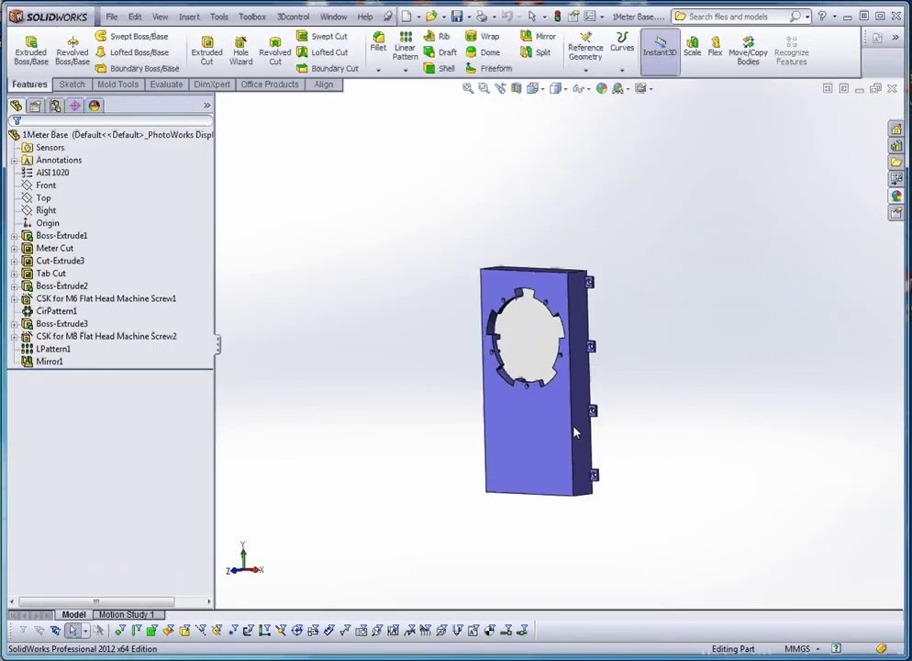
scroll(587, 409, down, 2)
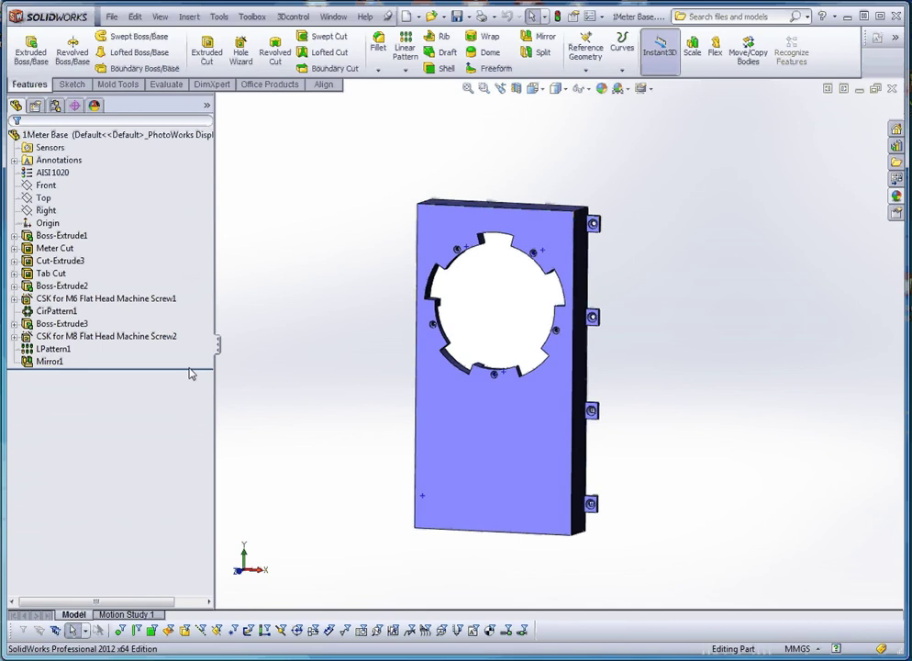
- Roll the base back to the plain block, then forward through the Meter Cut to Cut-Extrude3
drag(184, 368, 171, 258)
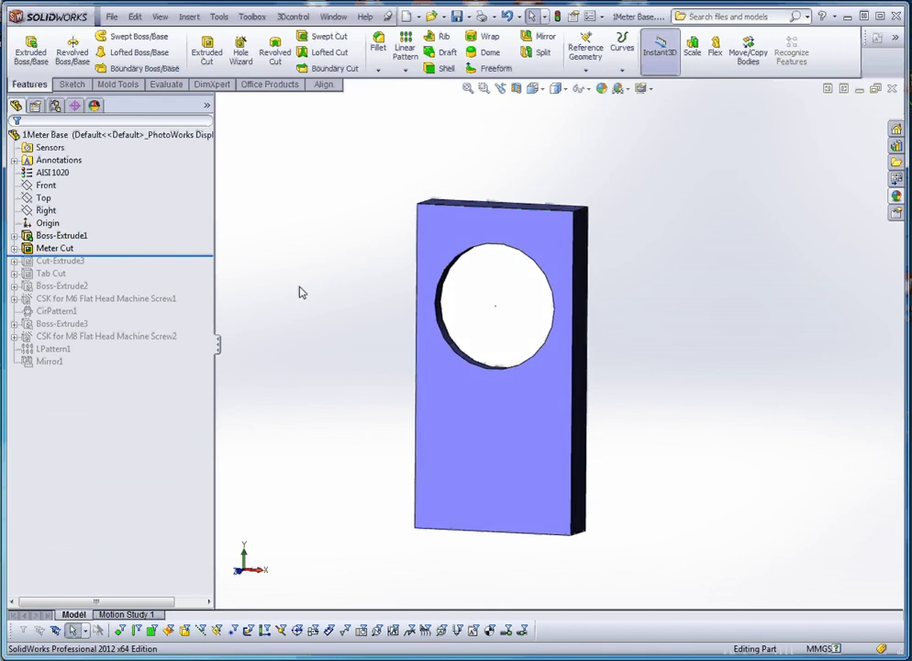
middle_drag(298, 292, 362, 292)
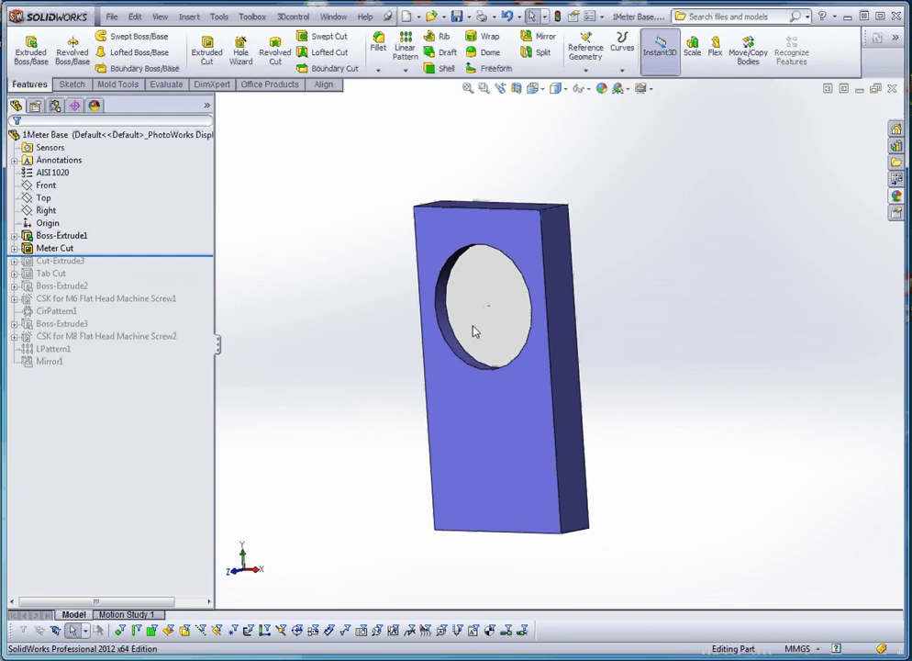
drag(142, 262, 142, 269)
middle_drag(493, 322, 497, 288)
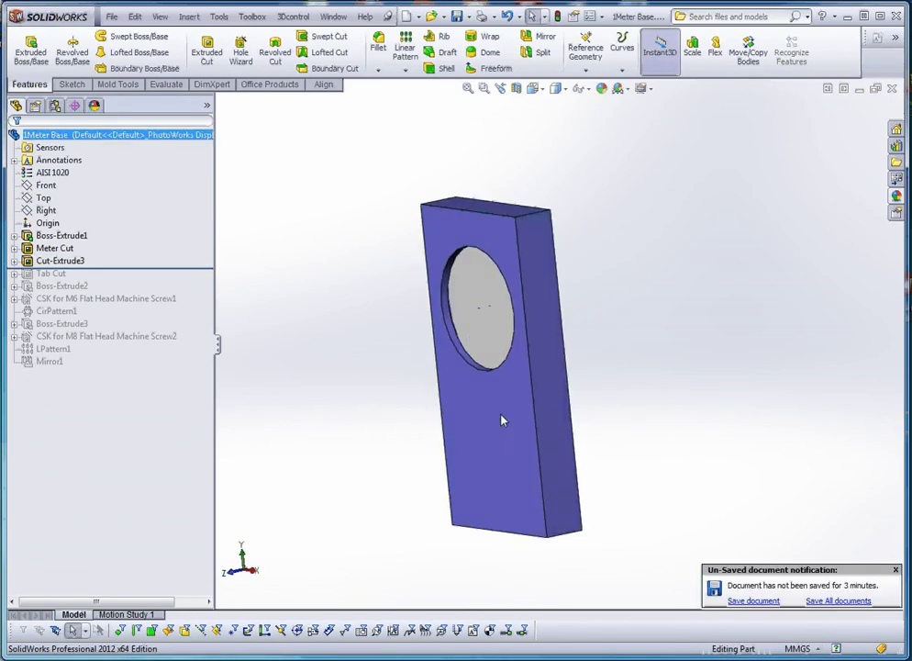
- Create a section view of the base through the Right plane
click(517, 89)
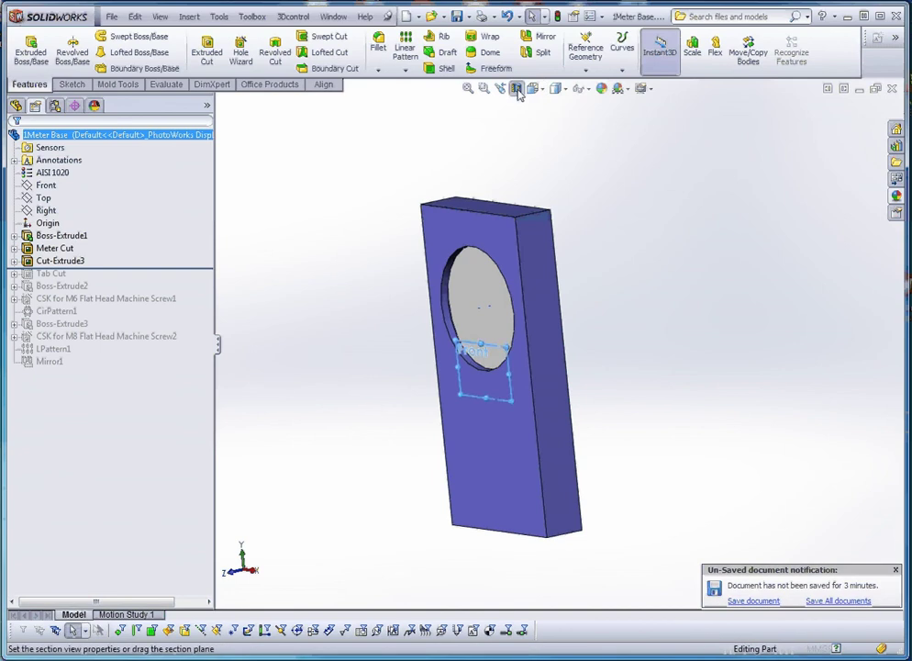
click(60, 223)
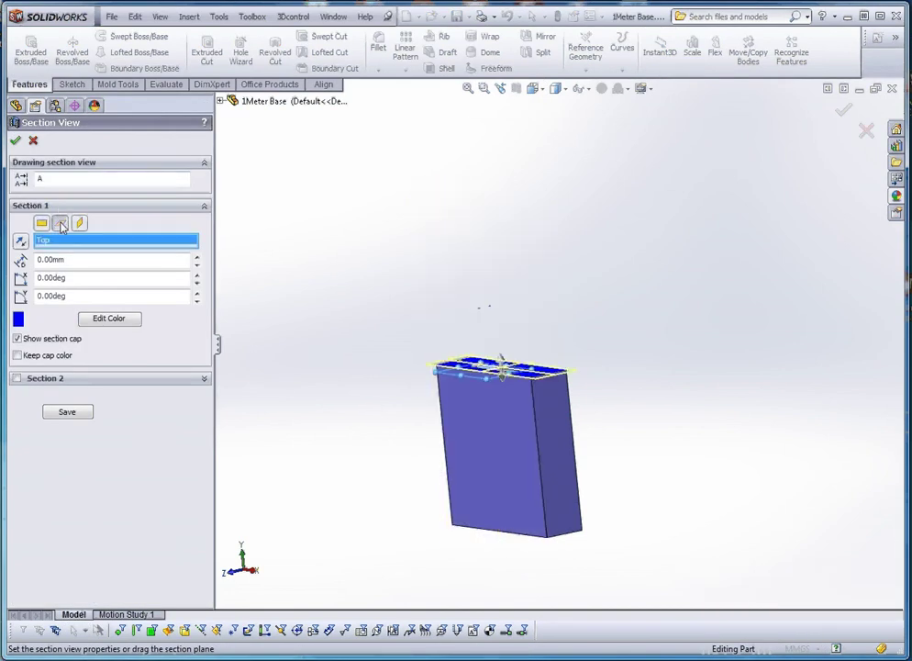
click(79, 223)
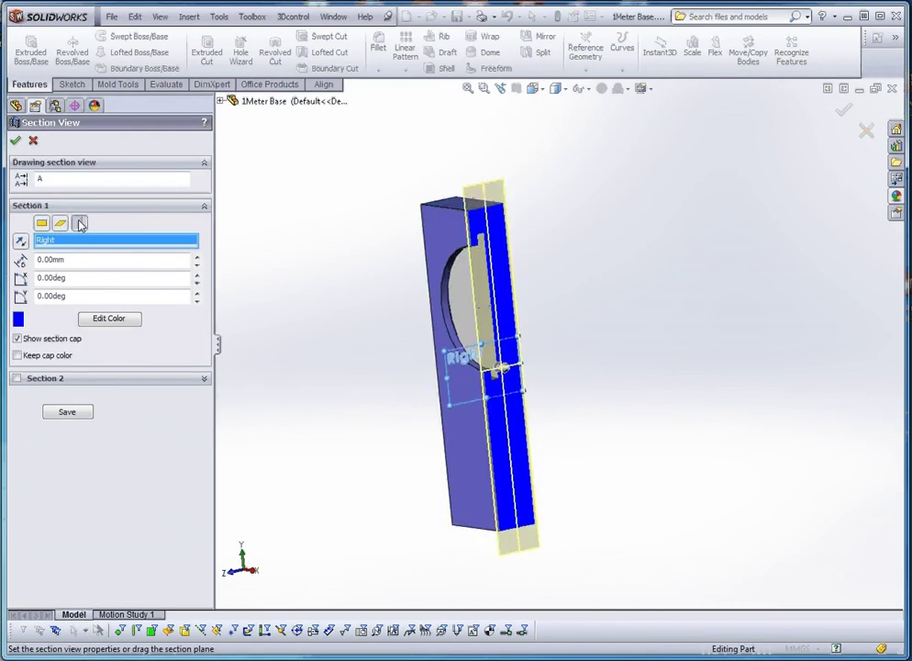
click(16, 143)
- Orbit to the stepped hole's cut face, then roll the history forward through Tab Cut
middle_drag(319, 276, 291, 243)
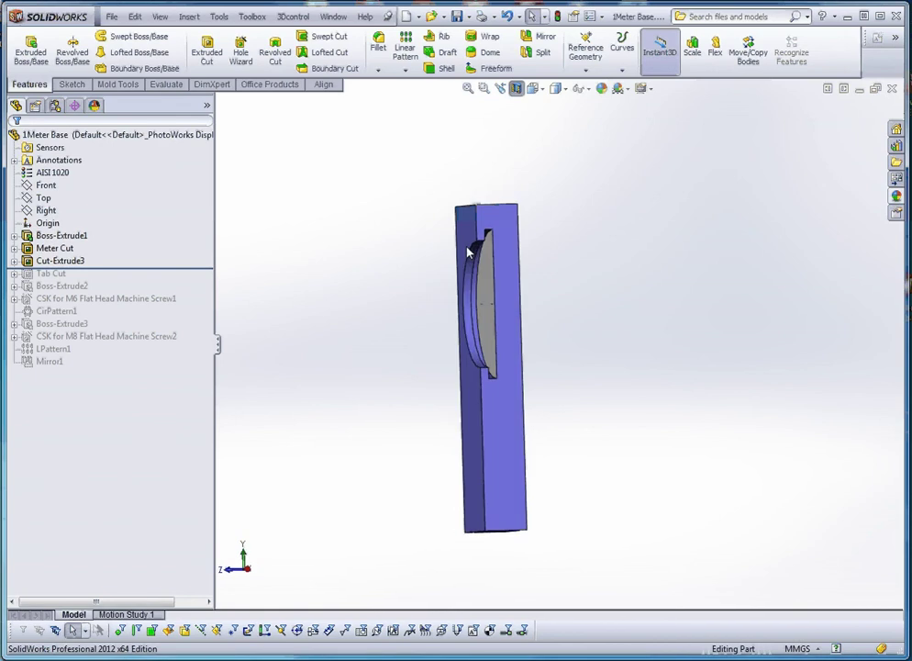
scroll(503, 280, down, 3)
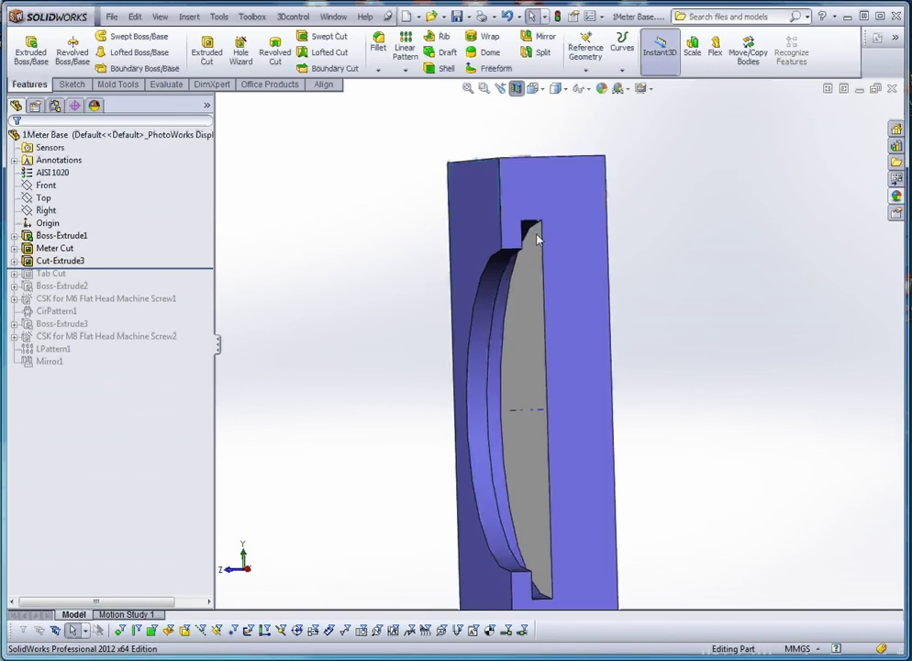
middle_drag(542, 353, 542, 240)
scroll(566, 367, up, 3)
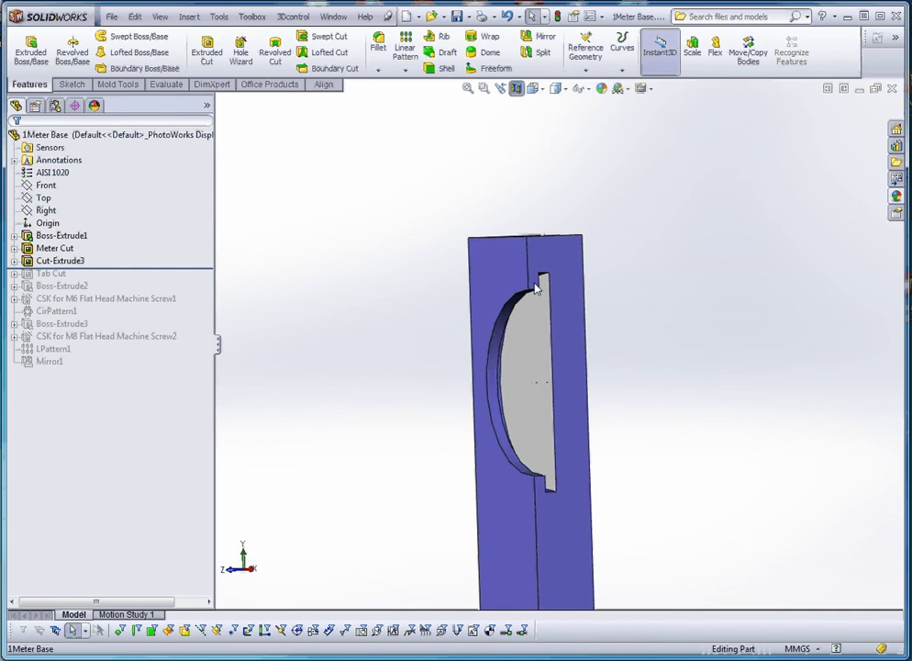
drag(179, 266, 171, 286)
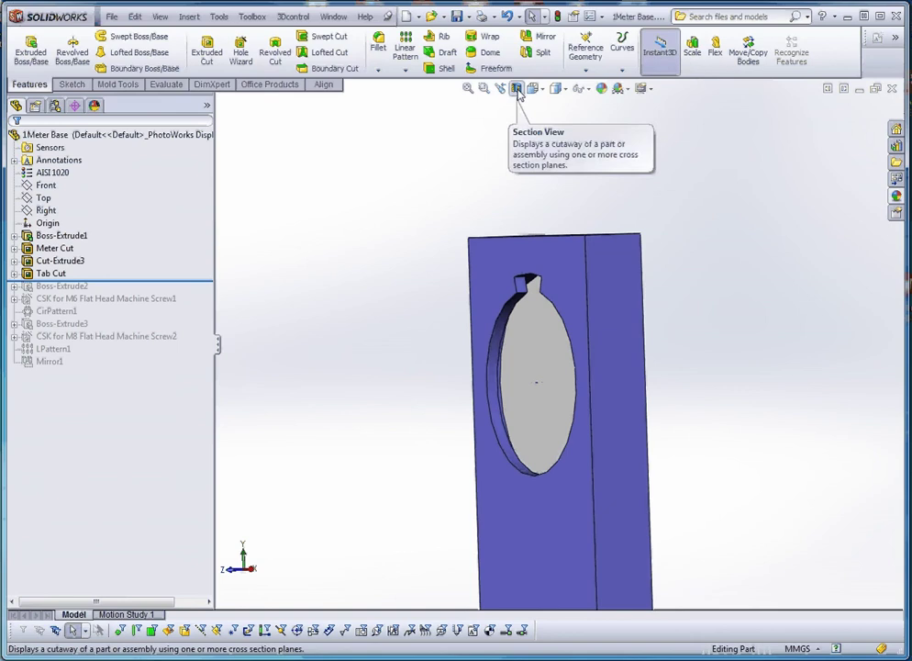
- Roll the history forward to include Boss-Extrude2 and zoom in on the notch stop
middle_drag(489, 152, 561, 152)
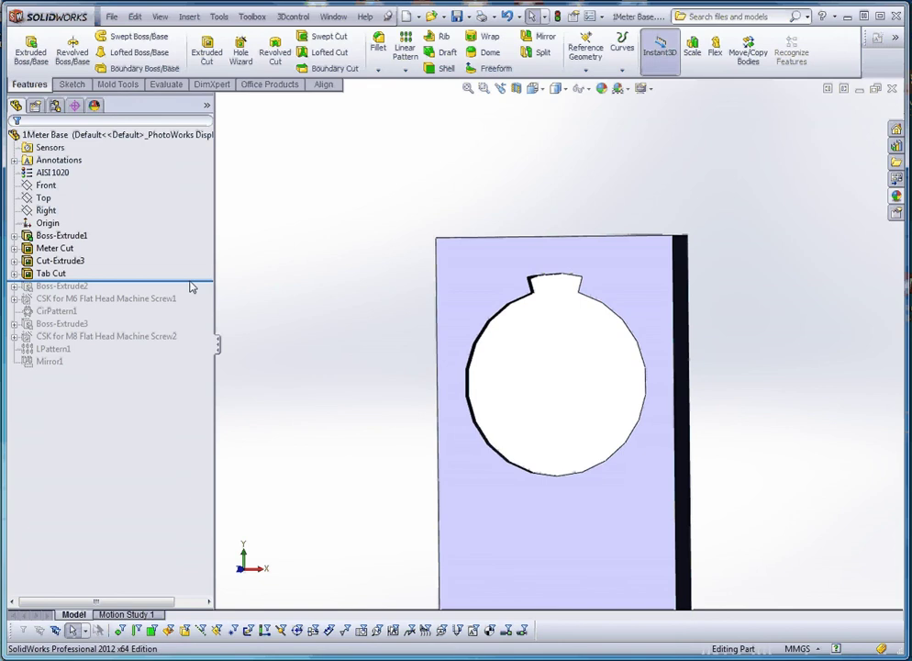
drag(191, 284, 193, 297)
middle_drag(393, 319, 392, 241)
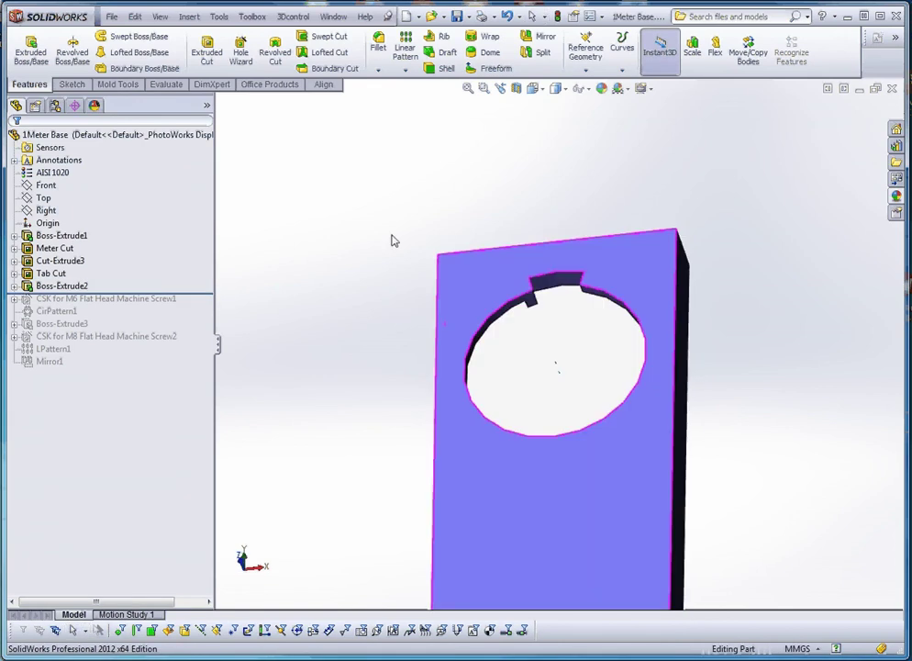
scroll(533, 319, down, 8)
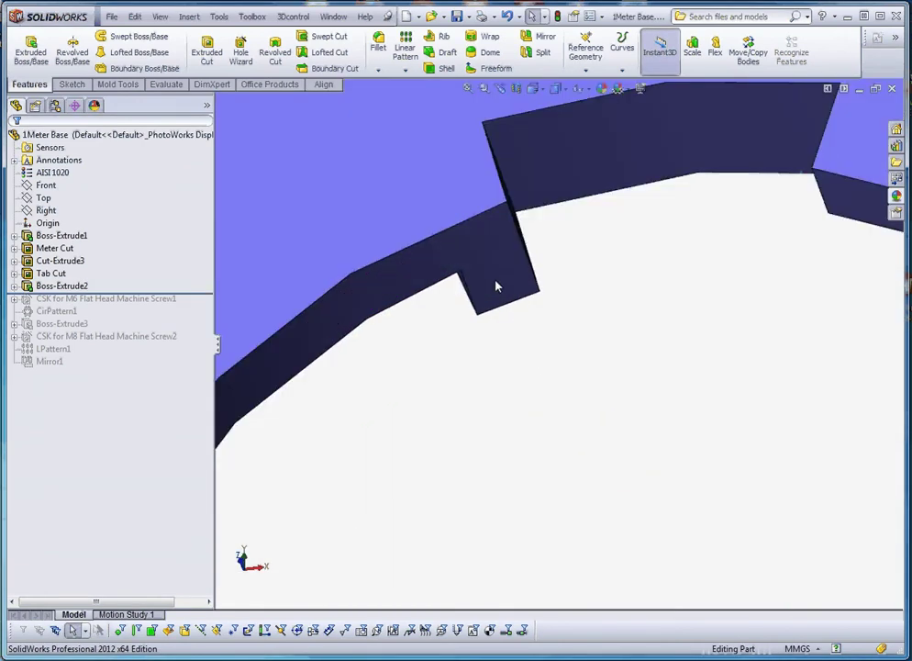
scroll(514, 287, up, 5)
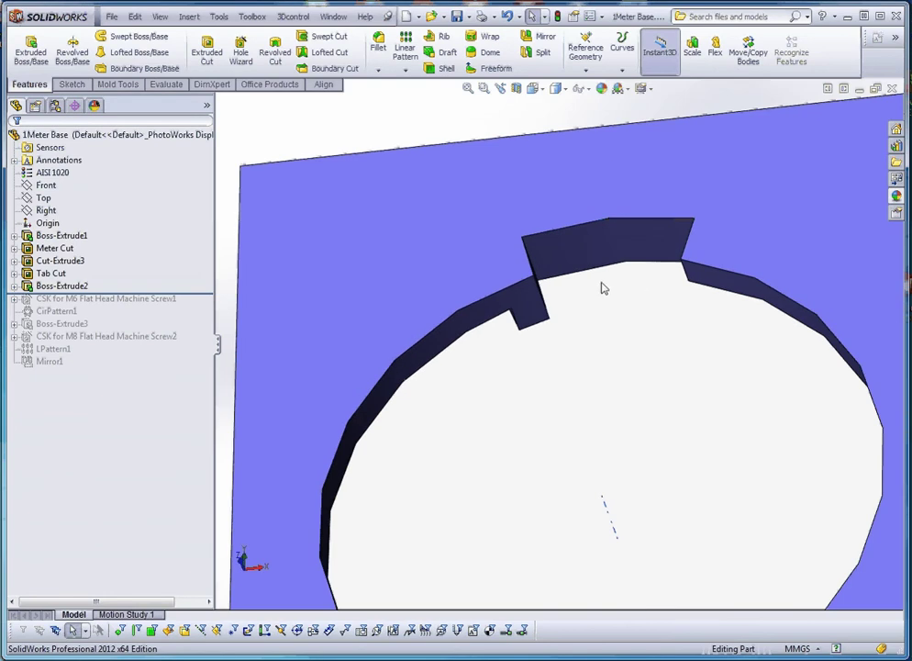
scroll(719, 340, up, 2)
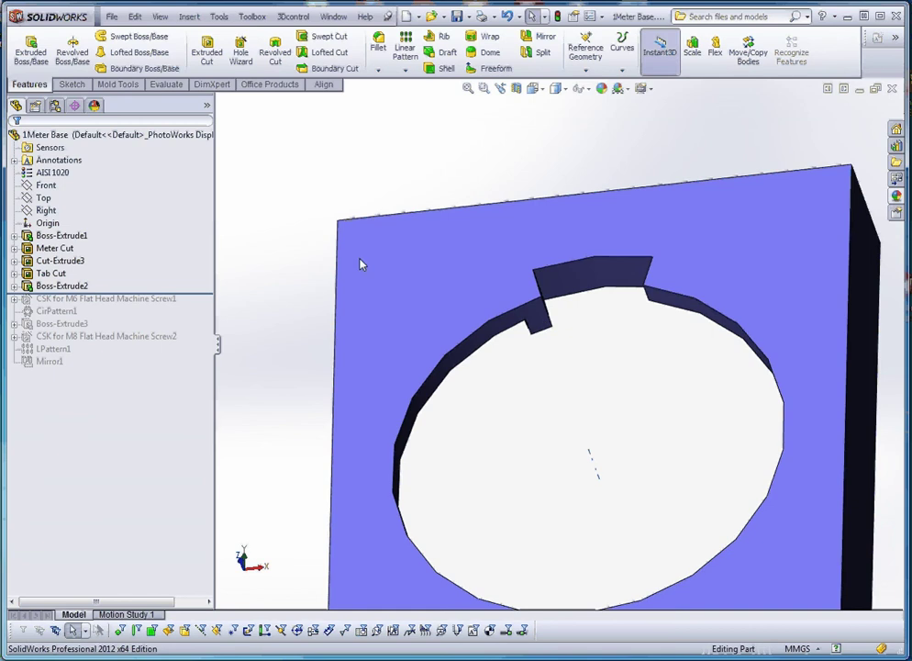
- Highlight Cut-Extrude3, Tab Cut and Boss-Extrude2, then roll forward through the CSK for M6 hole
click(64, 261)
click(55, 272)
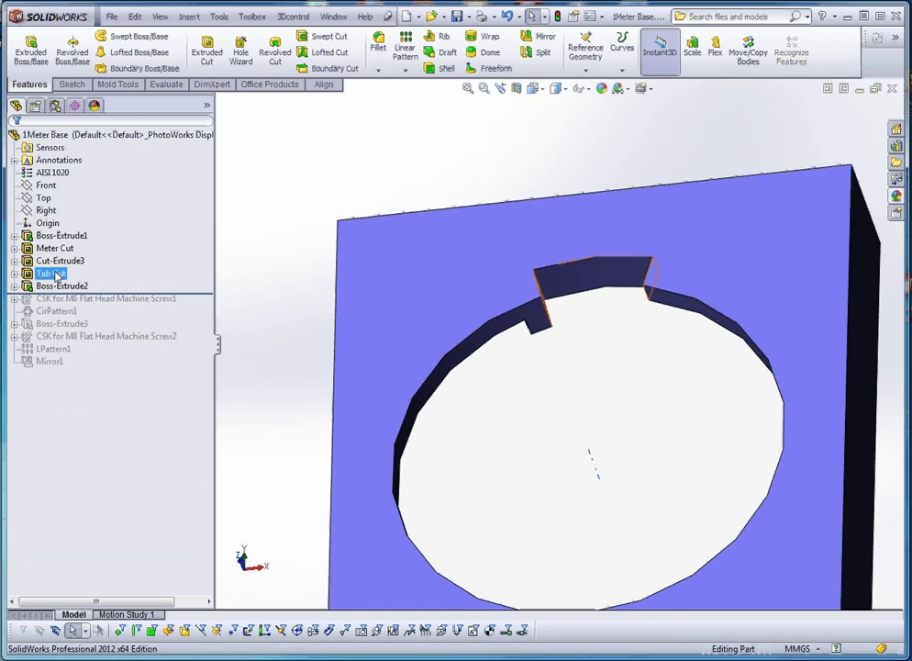
click(73, 287)
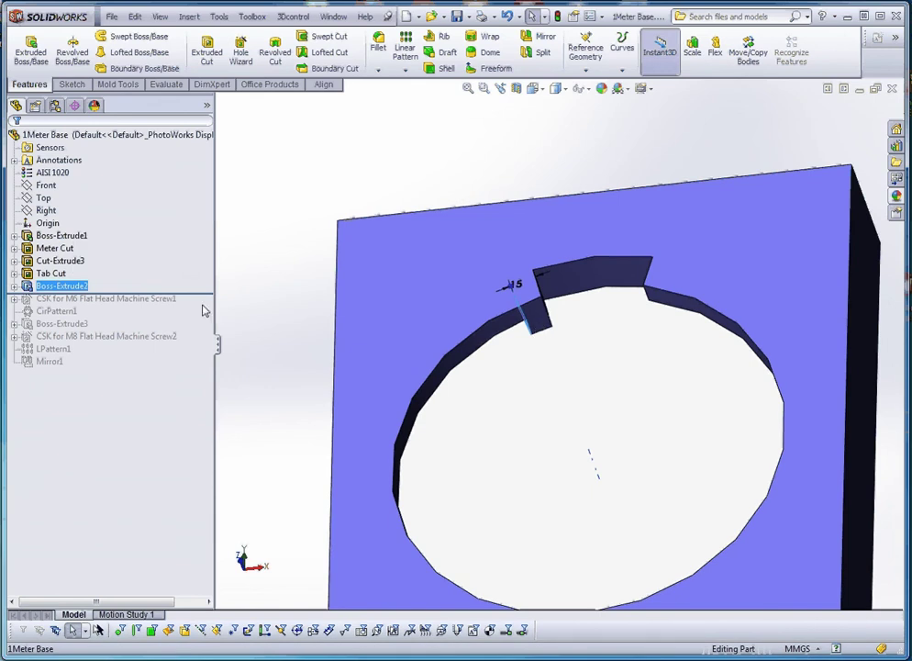
drag(202, 293, 204, 312)
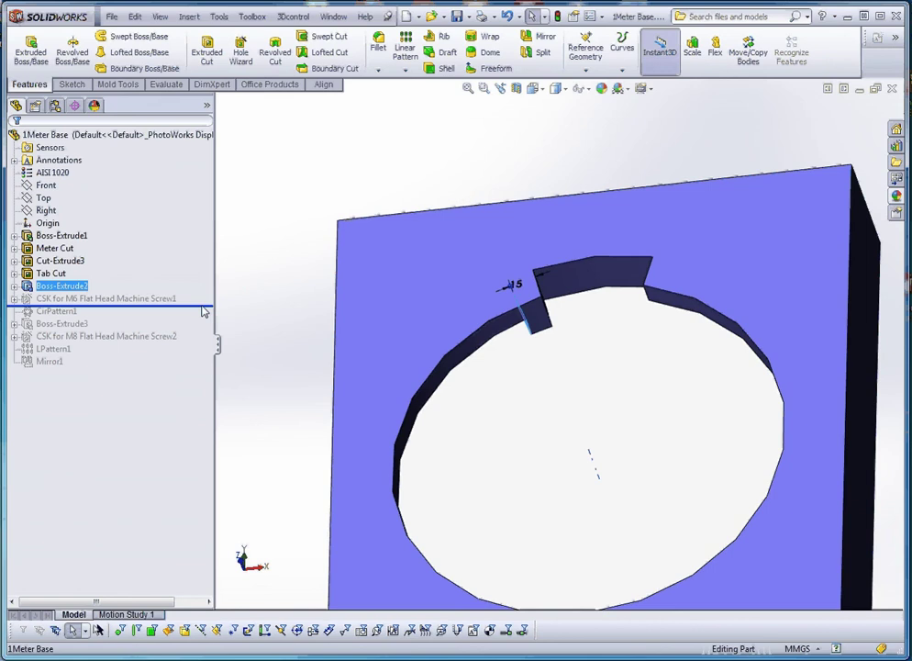
- Give the meter pocket's floor face a pale yellow colour appearance (RGB 255, 255, 128)
click(304, 355)
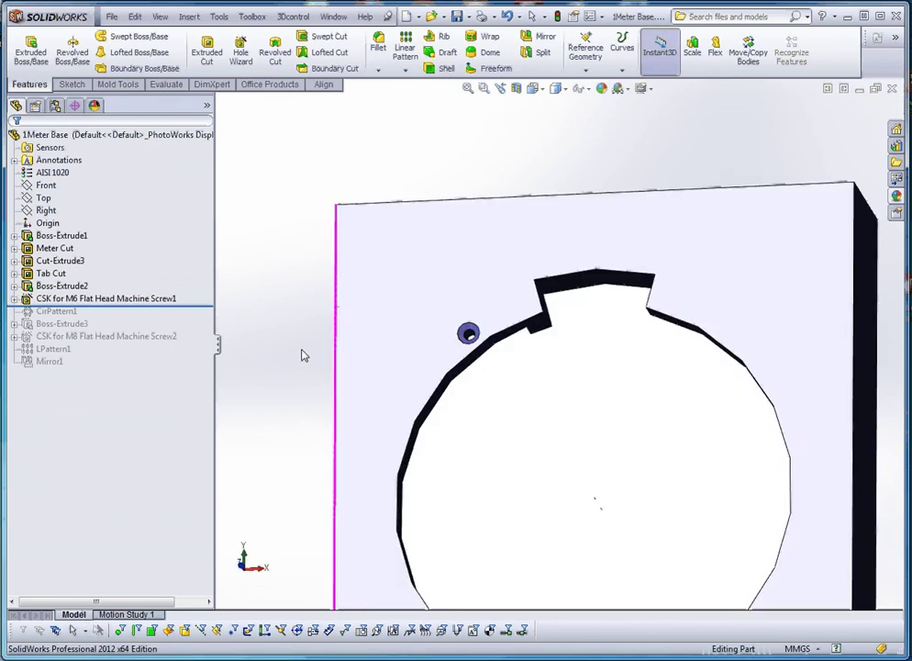
scroll(504, 335, down, 5)
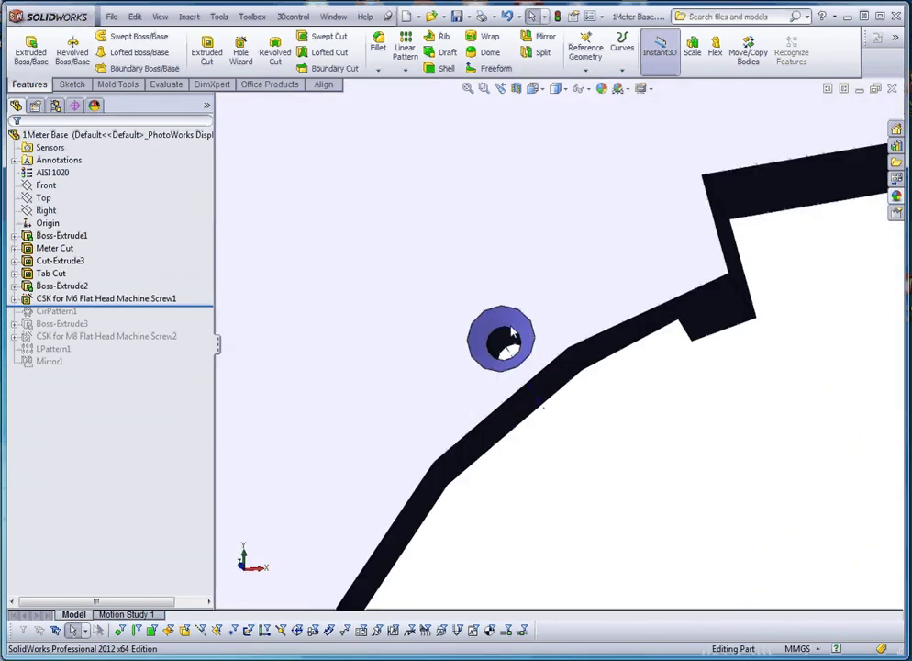
scroll(533, 353, up, 5)
middle_drag(550, 370, 604, 378)
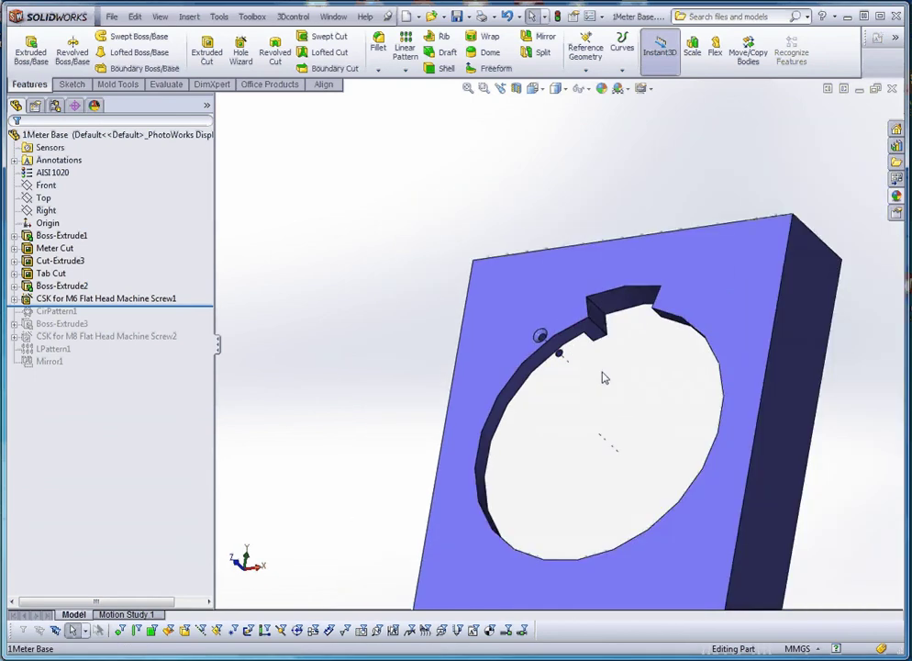
scroll(601, 381, up, 5)
scroll(580, 368, down, 3)
right_click(586, 357)
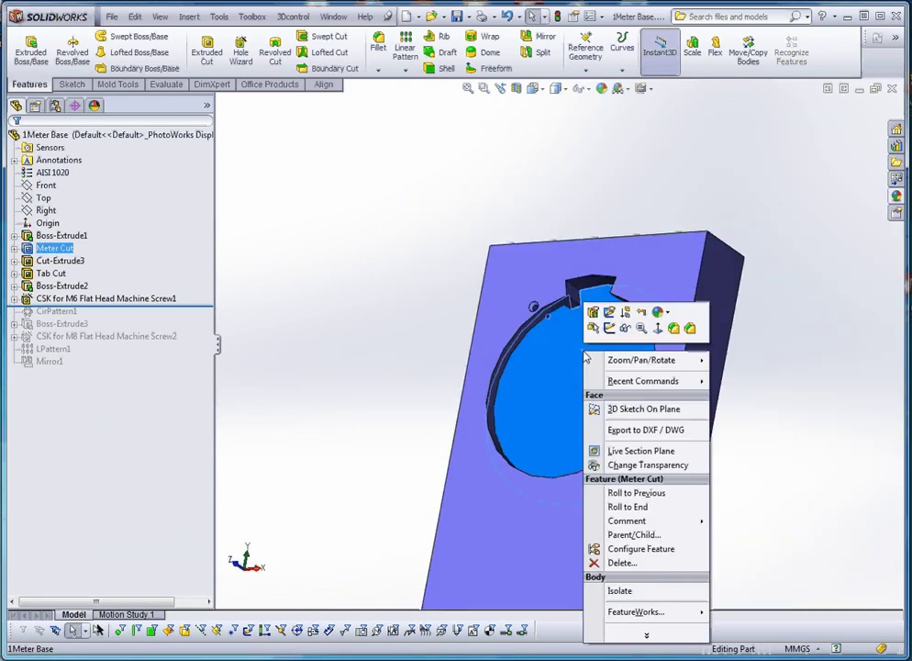
click(659, 312)
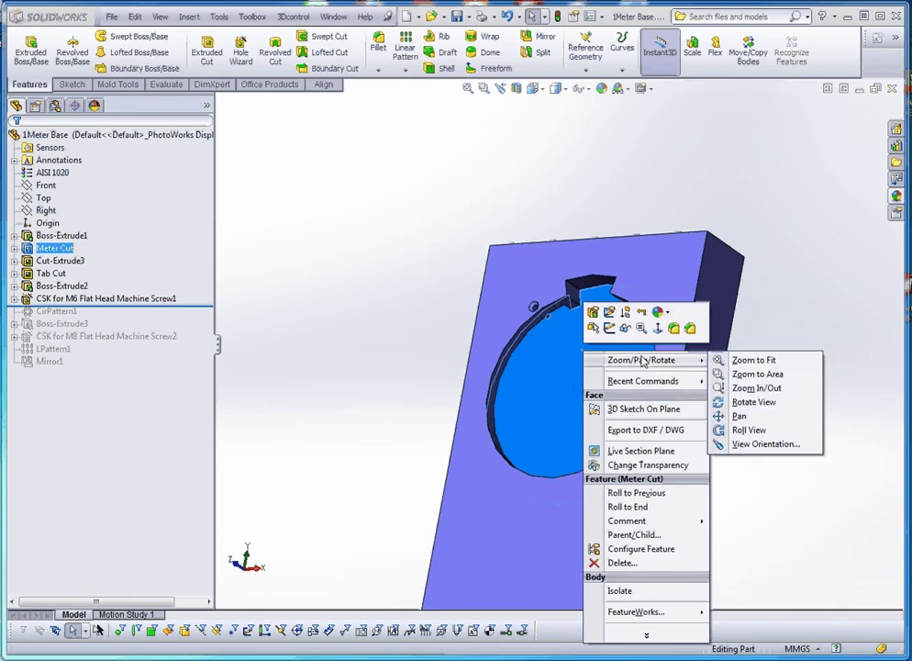
click(665, 313)
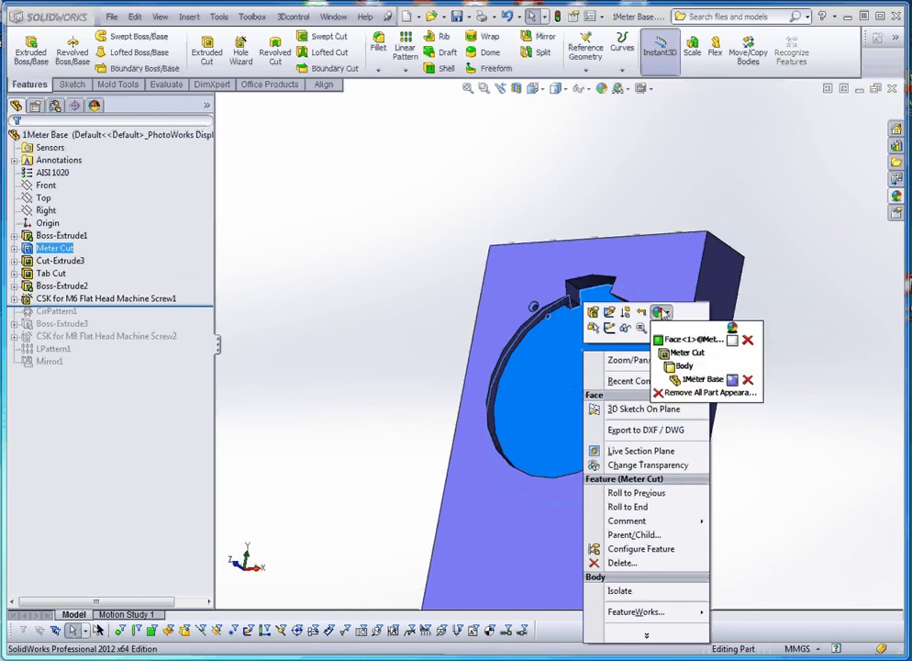
click(737, 342)
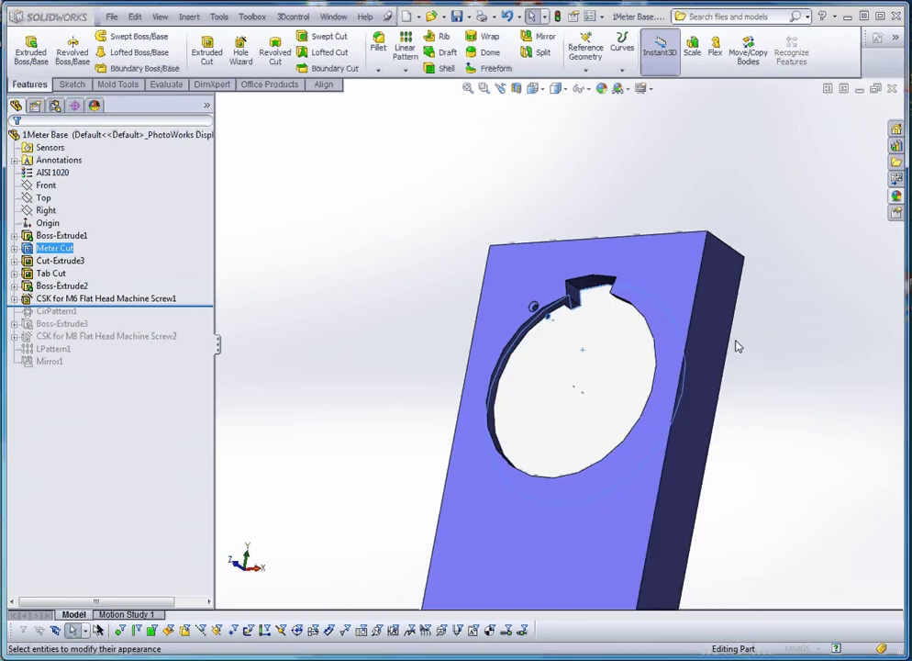
click(95, 413)
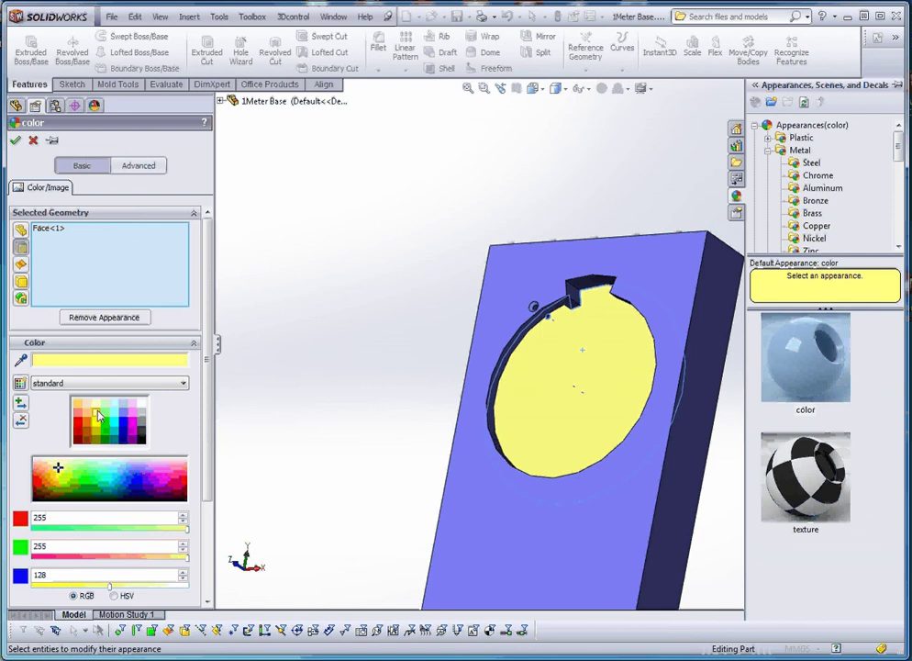
click(15, 143)
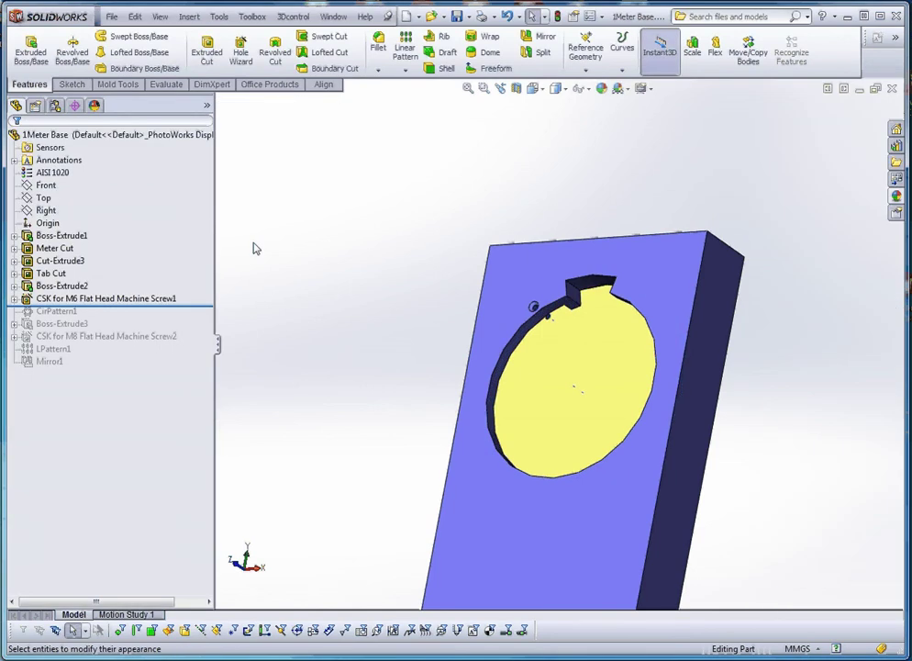
scroll(542, 316, down, 10)
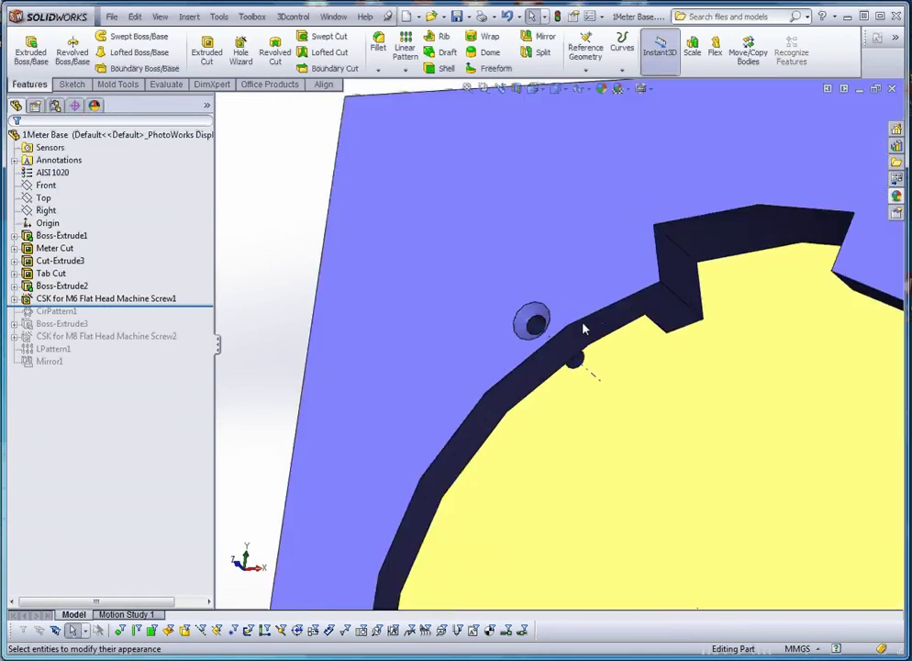
click(481, 318)
ctrl+click(147, 336)
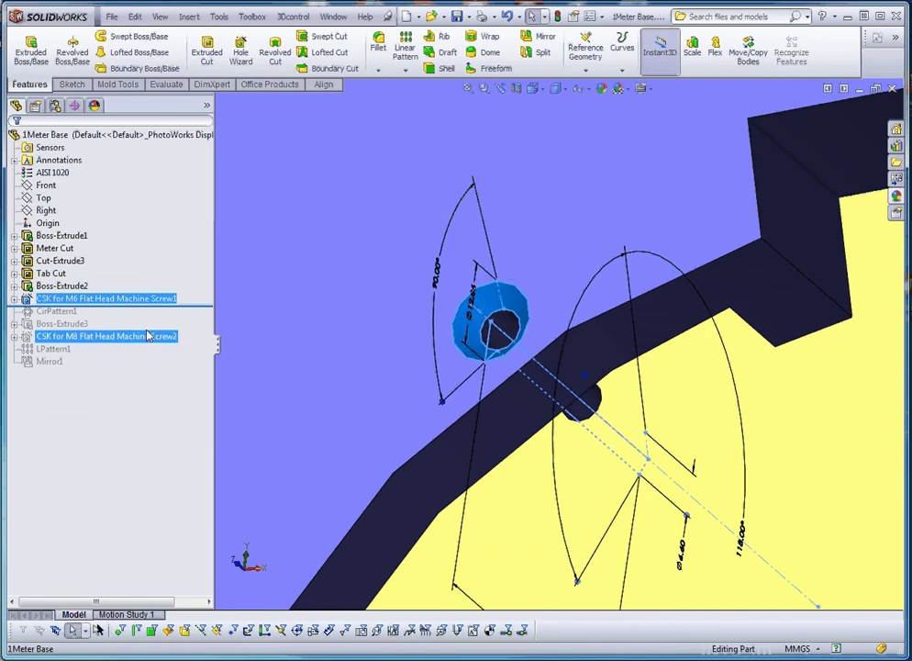
ctrl+click(147, 336)
scroll(483, 350, up, 3)
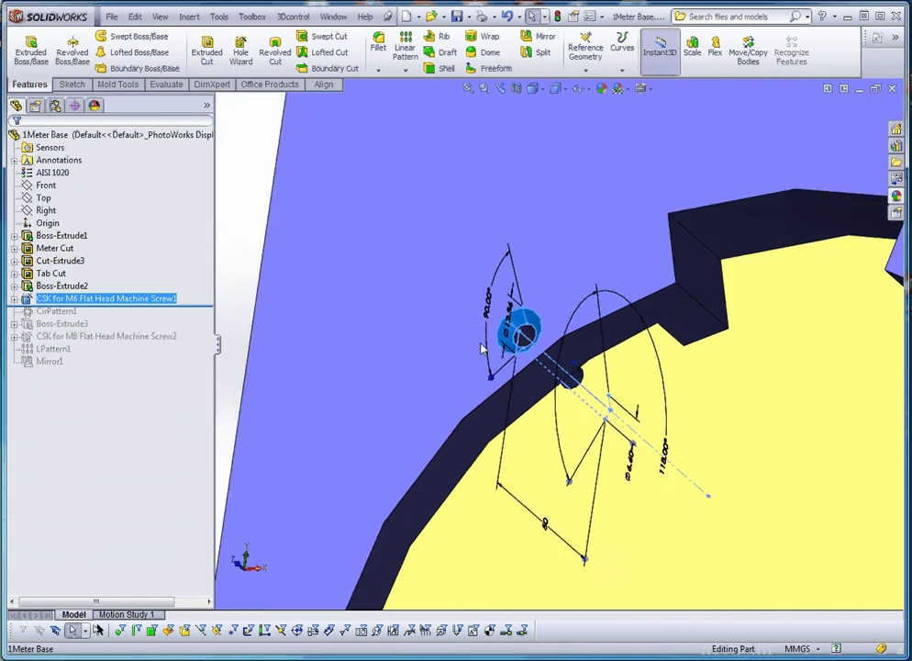
scroll(540, 341, up, 3)
scroll(548, 348, down, 5)
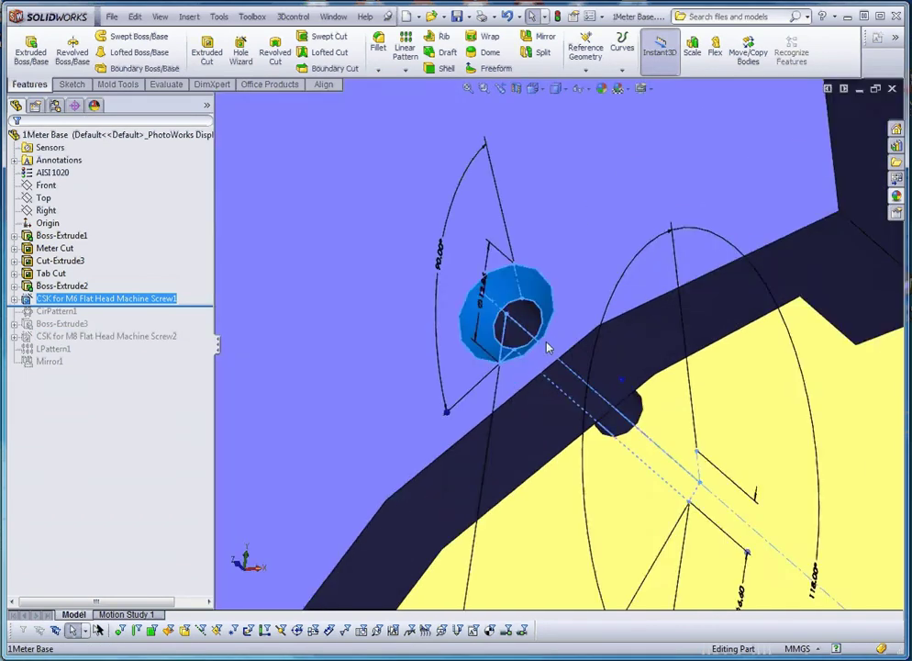
scroll(465, 350, up, 3)
click(246, 351)
scroll(584, 402, down, 3)
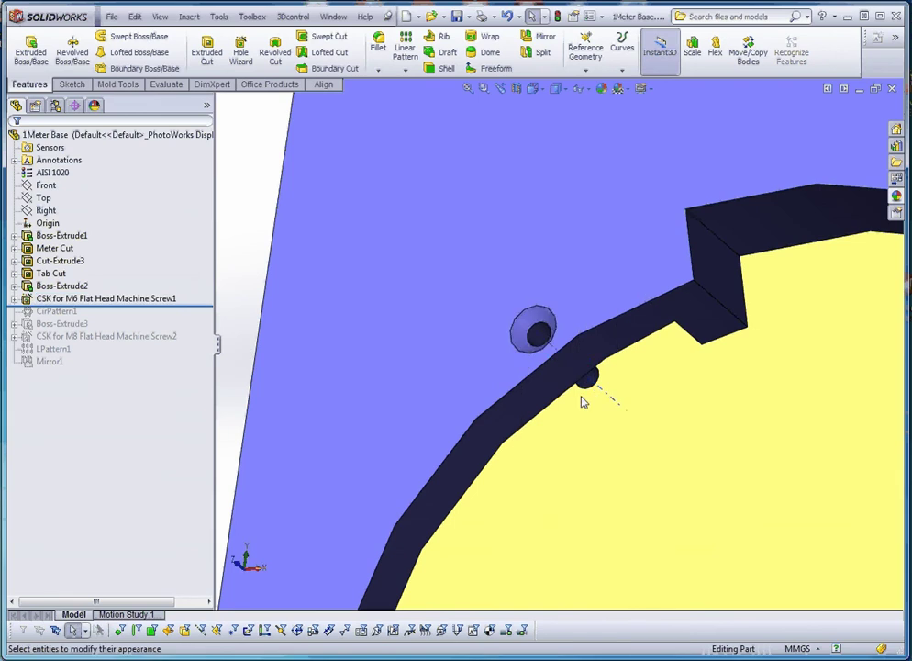
scroll(597, 395, down, 2)
middle_drag(603, 392, 602, 369)
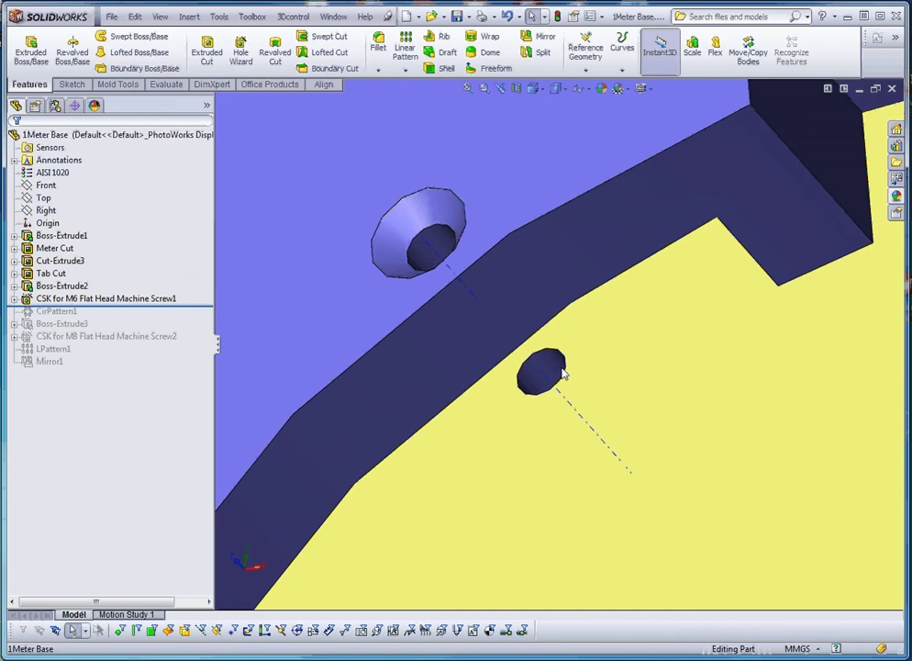
scroll(563, 373, up, 2)
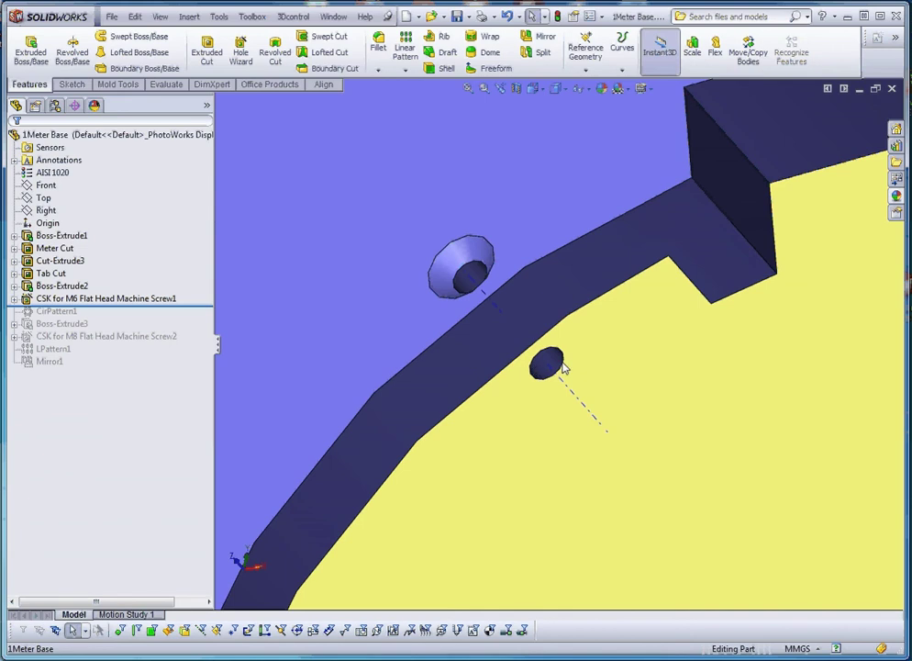
scroll(551, 385, up, 5)
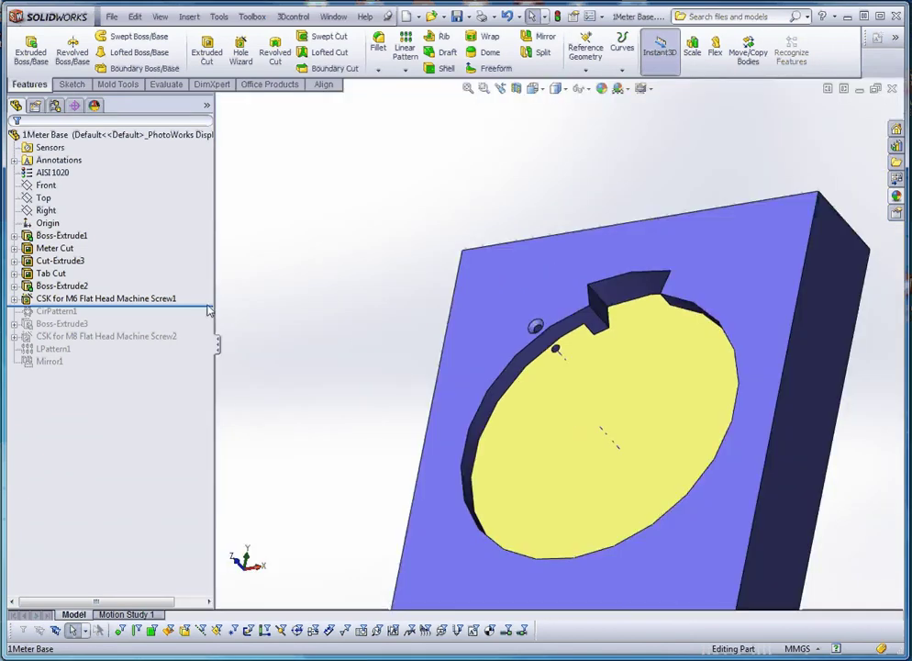
- Highlight Cut-Extrude3, Boss-Extrude2 and the CSK for M6 Flat Head Machine Screw1 hole
click(57, 261)
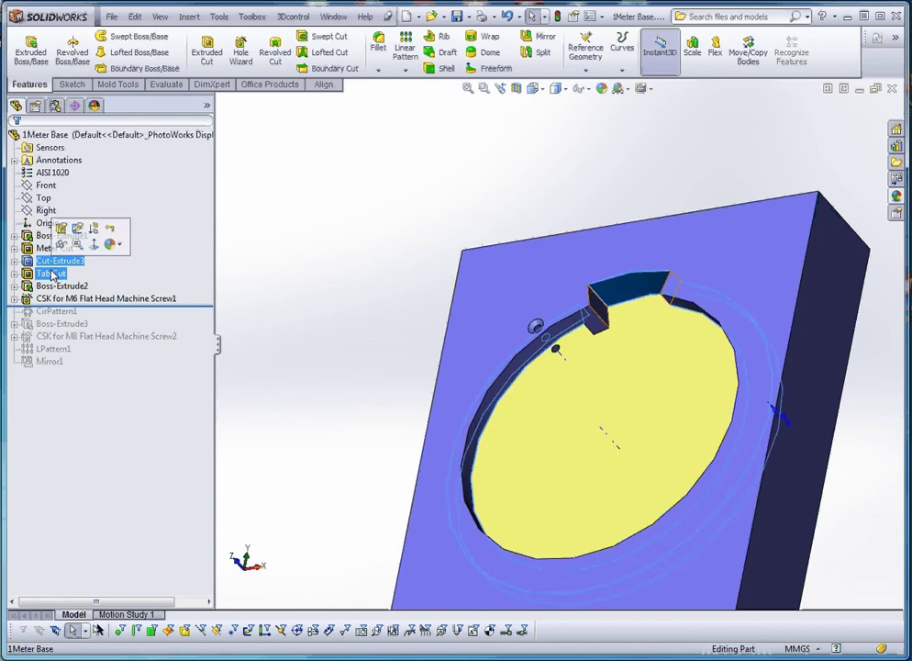
click(53, 286)
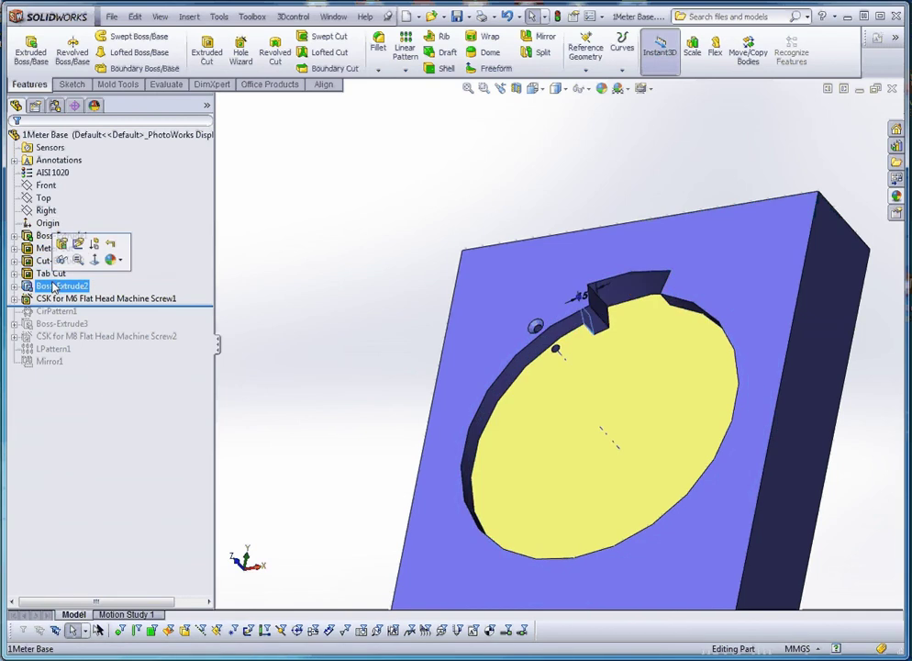
ctrl+click(57, 300)
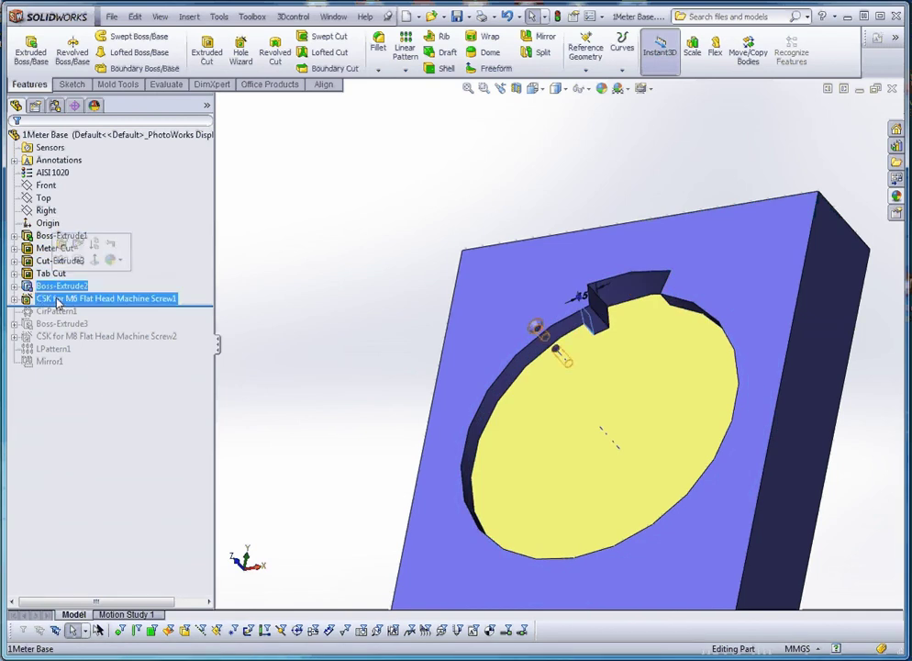
click(58, 299)
click(254, 309)
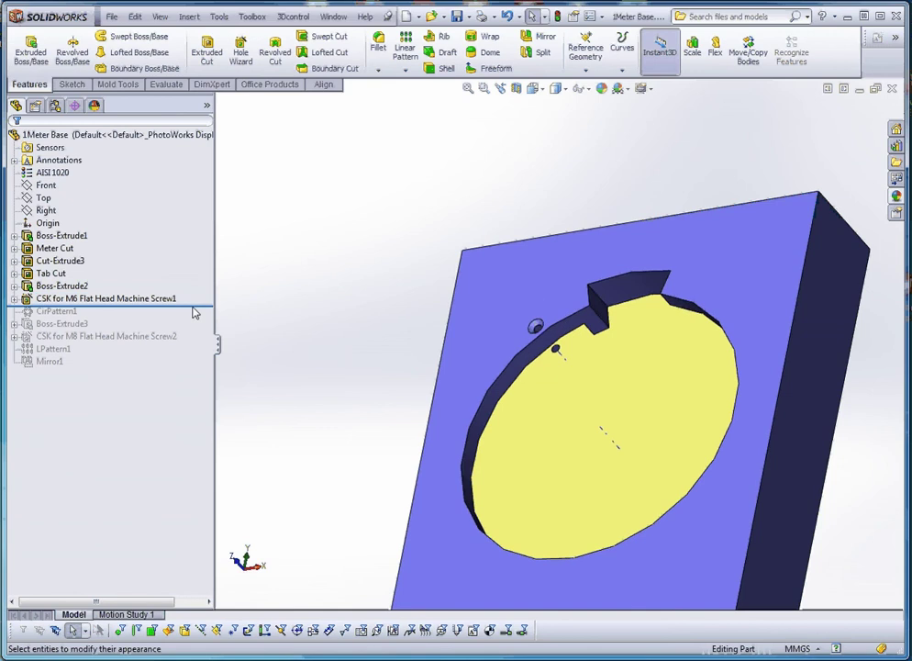
- Roll the history forward through CirPattern1 and view the six patterned cuts
drag(194, 313, 276, 329)
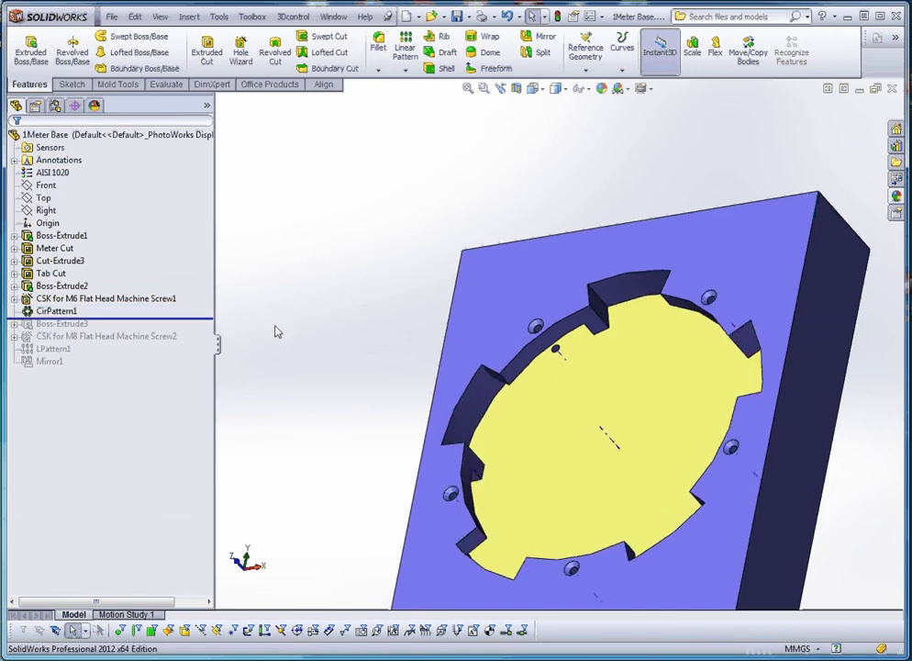
middle_drag(287, 340, 336, 379)
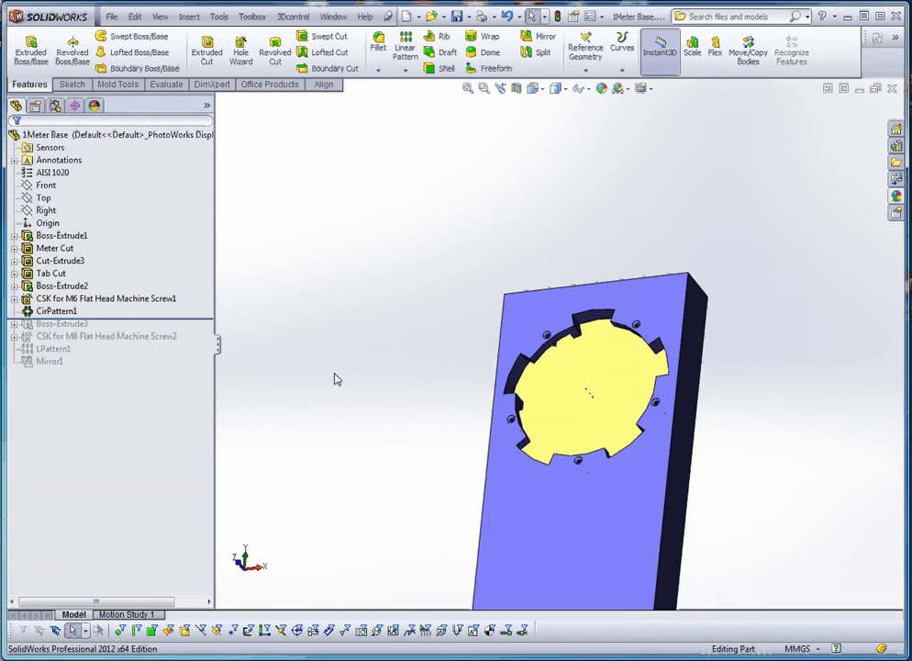
scroll(551, 389, up, 2)
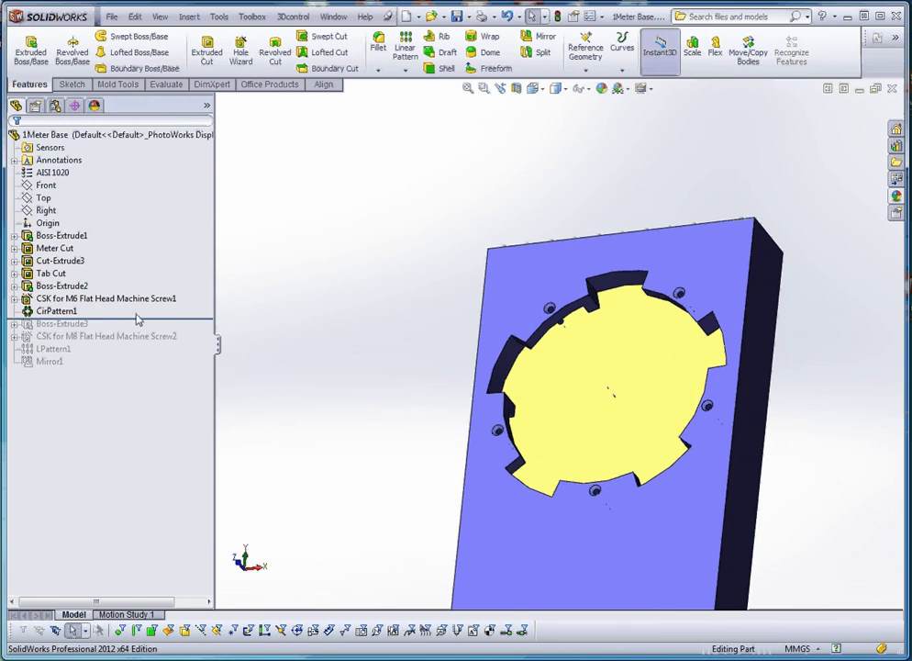
- Roll forward through Boss-Extrude3, the M8 countersunk hole and LPattern1, viewing the side tabs
drag(172, 323, 170, 336)
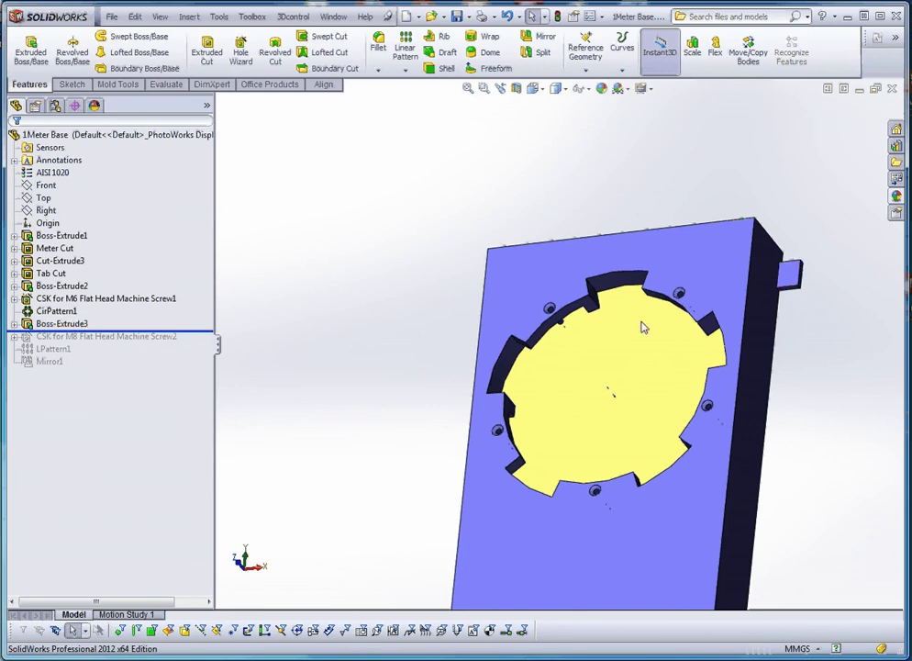
drag(186, 331, 205, 344)
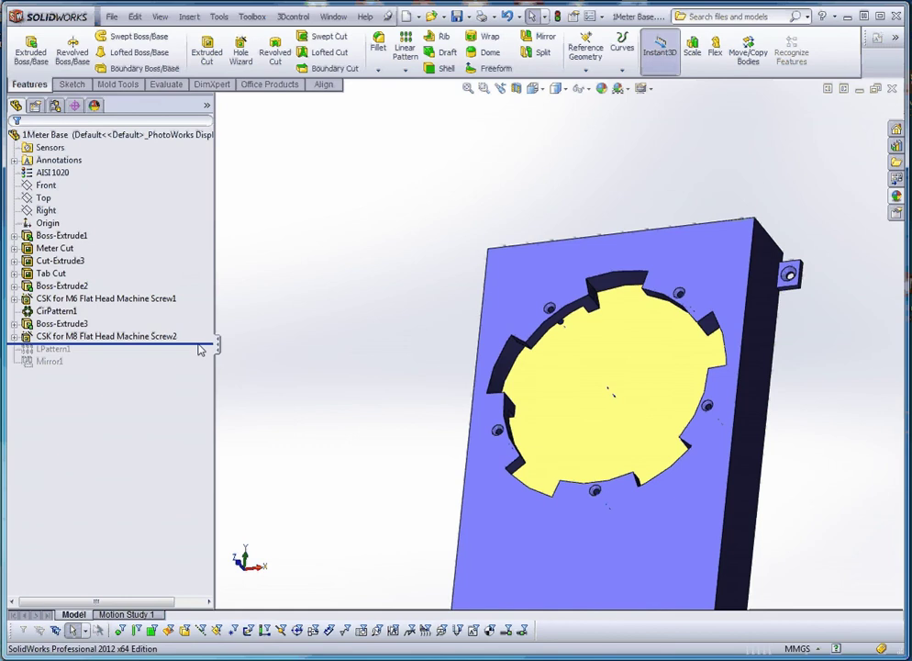
drag(200, 349, 195, 361)
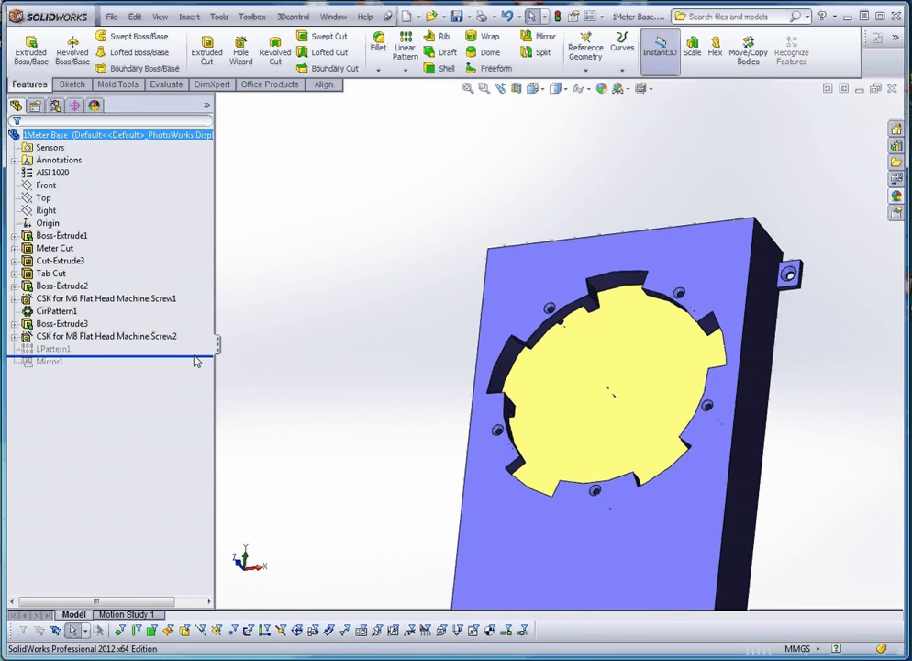
middle_drag(349, 377, 630, 372)
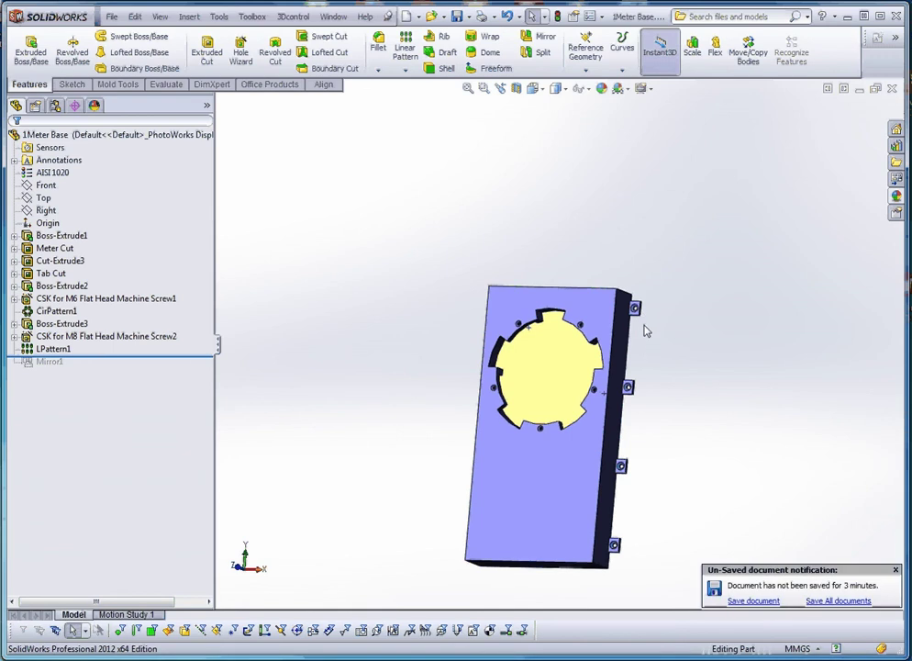
- Roll forward through Mirror1 and compare the front view with and without the mirrored tabs
drag(196, 356, 189, 368)
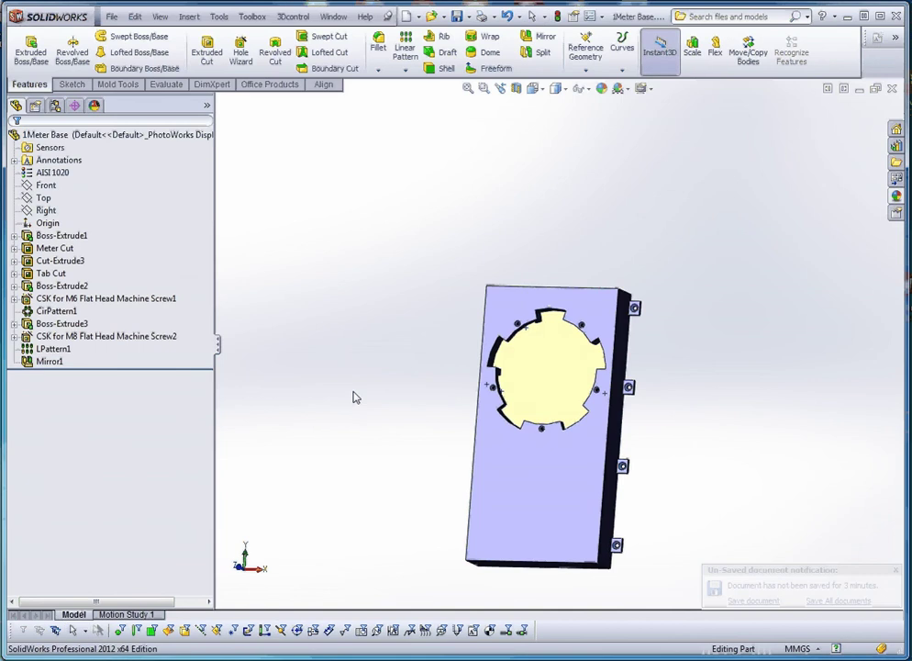
key(ctrl+1)
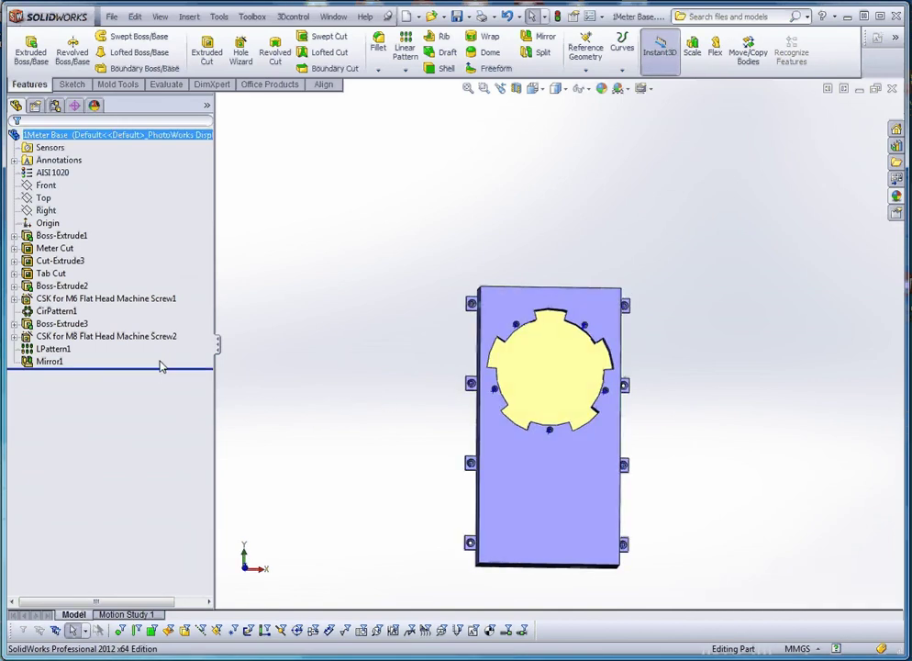
drag(160, 367, 142, 369)
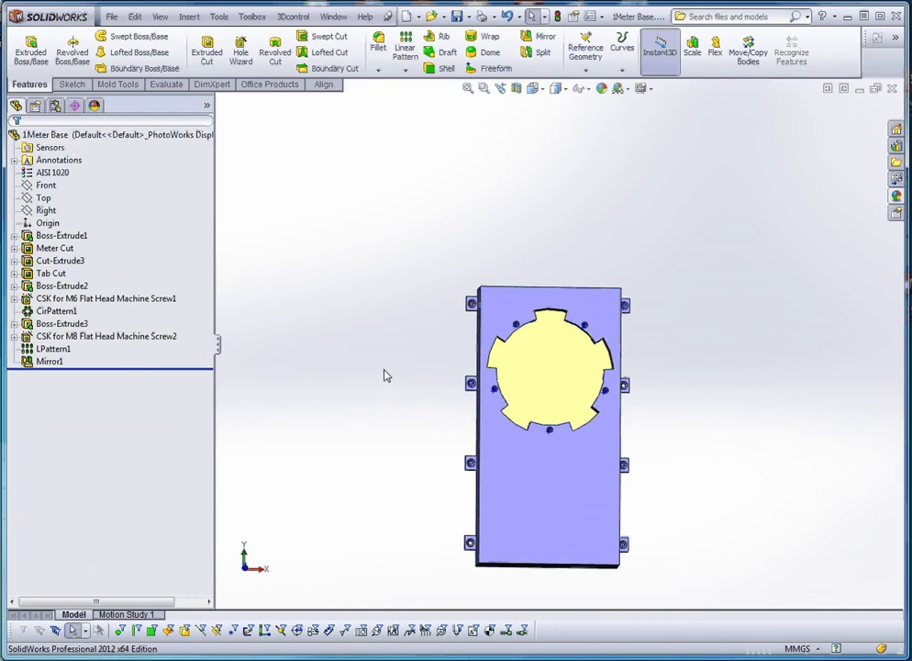
middle_drag(404, 390, 565, 374)
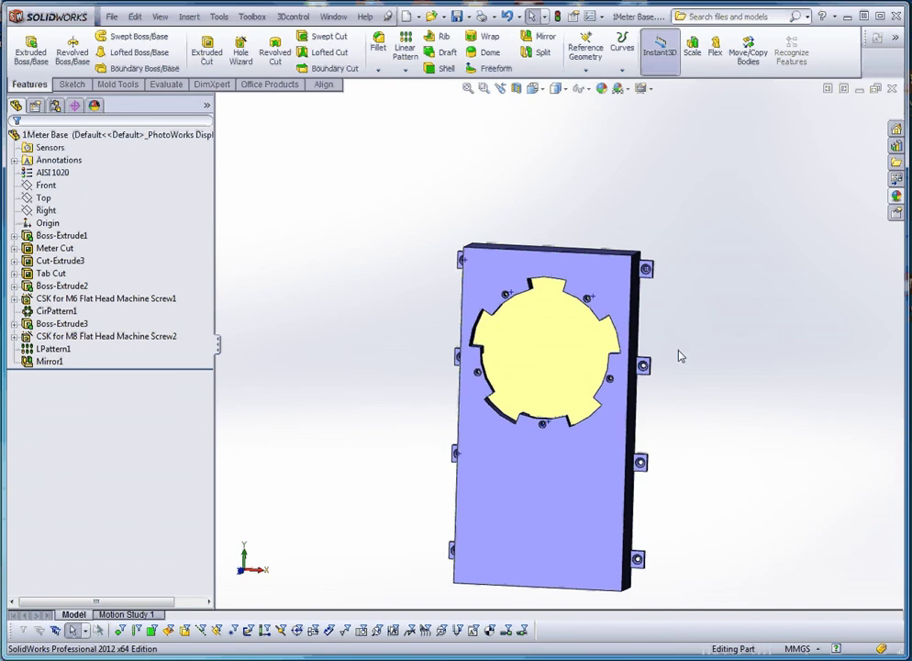
- Switch to the 1Meter Cap and Base assembly, rebuild it, and orbit toward the yellow cap
key(ctrl+Tab)
click(702, 194)
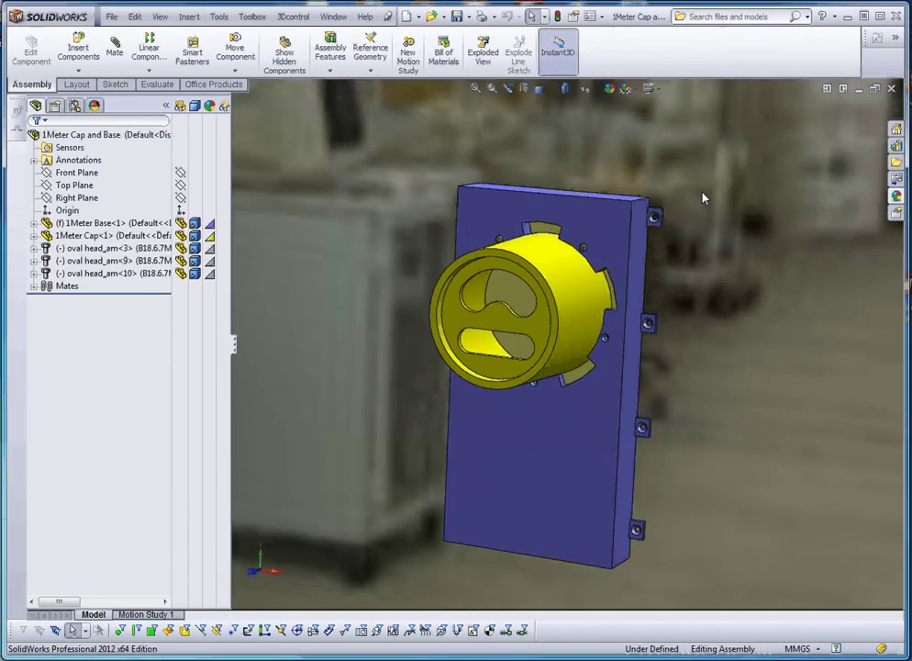
middle_drag(629, 319, 782, 340)
middle_drag(557, 365, 816, 387)
middle_drag(579, 314, 569, 364)
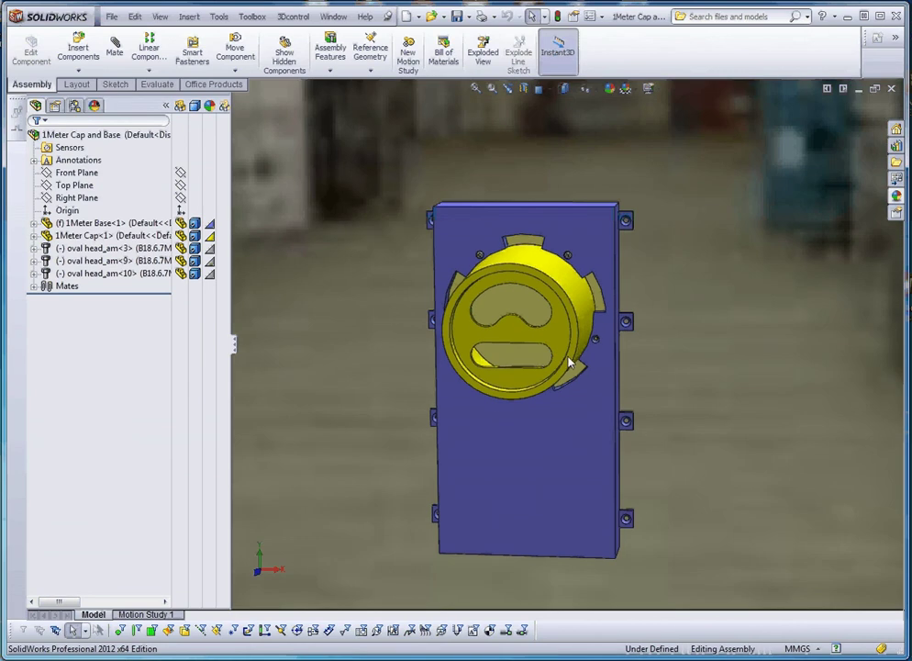